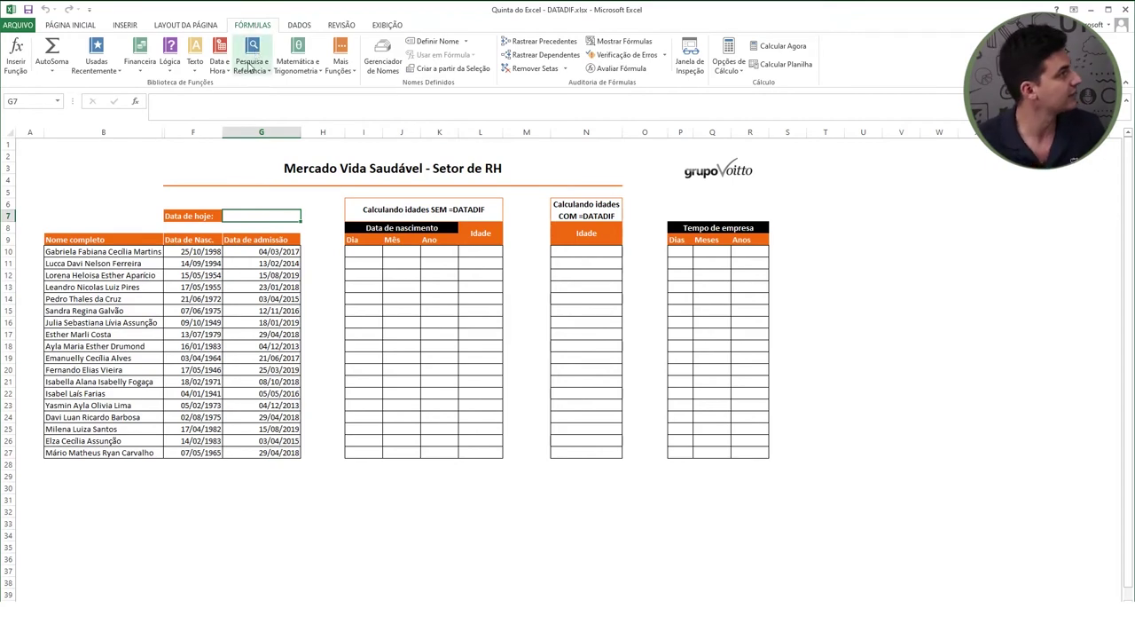
Enter the formula =HOJE() in G7, beside the Data de hoje label
{"action": "left_click", "coordinate": [220, 60]}
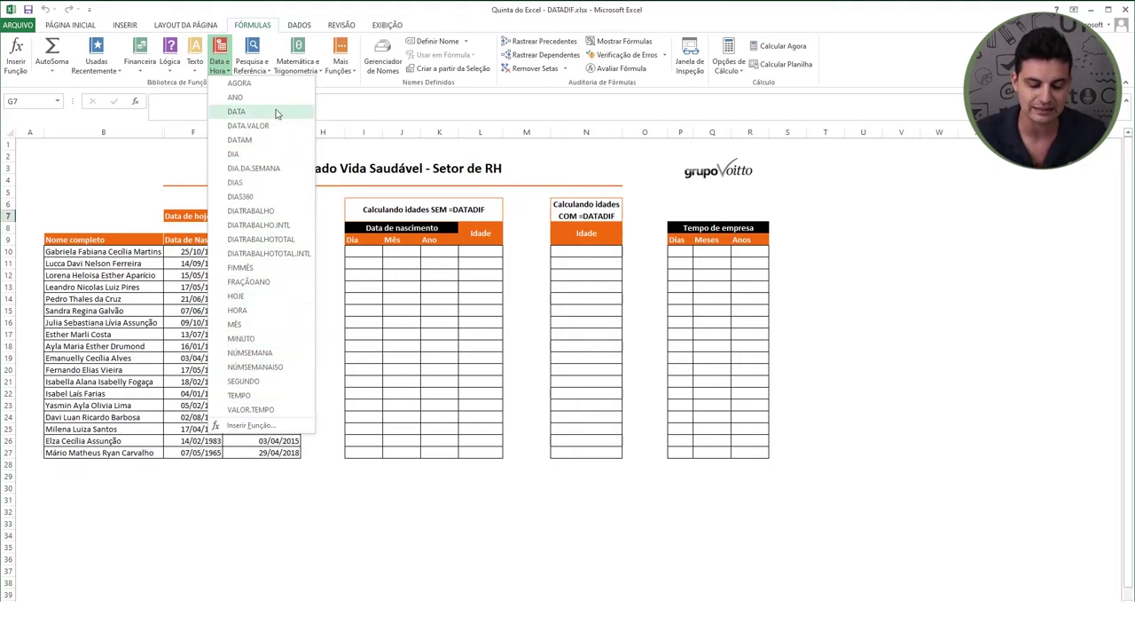
{"action": "left_click", "coordinate": [221, 71]}
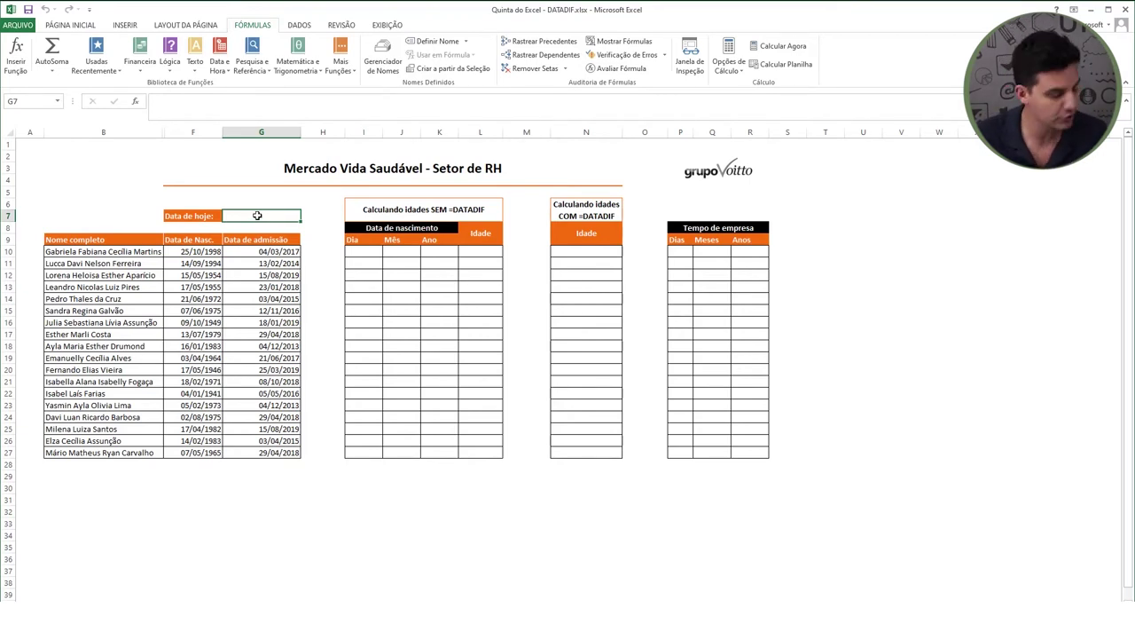
{"action": "type", "text": "="}
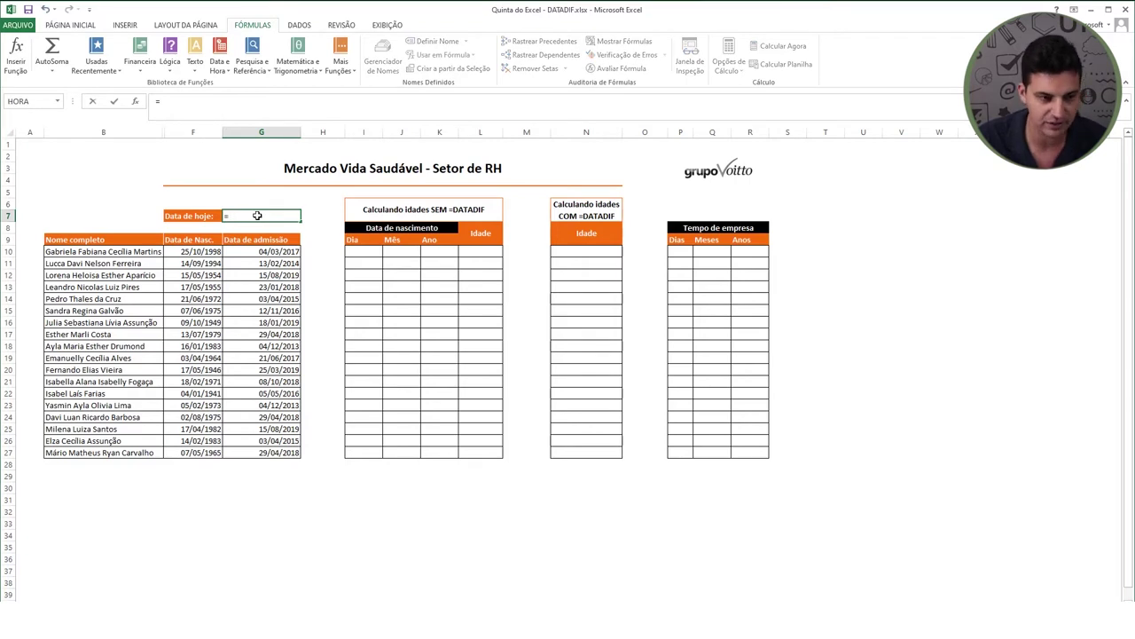
{"action": "type", "text": "hoje"}
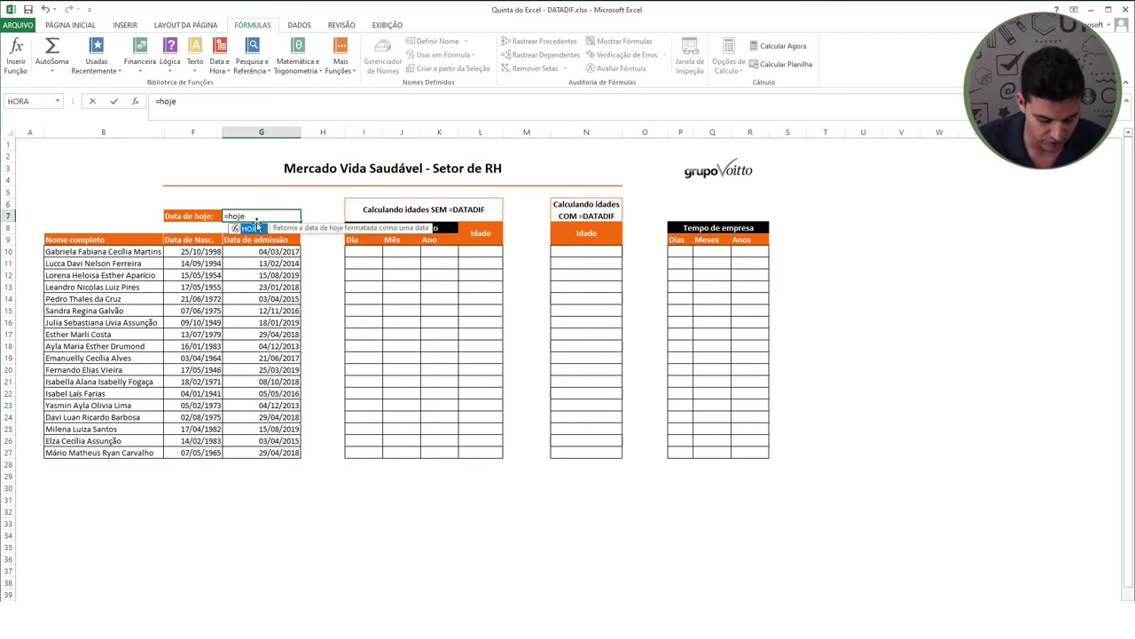
{"action": "key", "text": "Tab"}
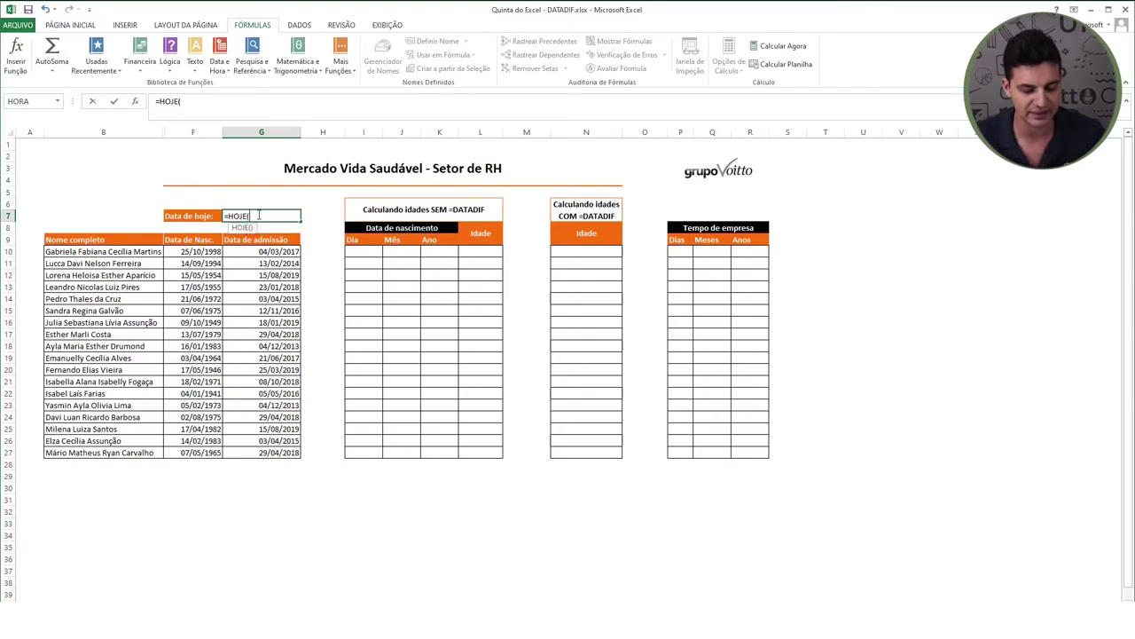
{"action": "type", "text": ")"}
{"action": "key", "text": "Return"}
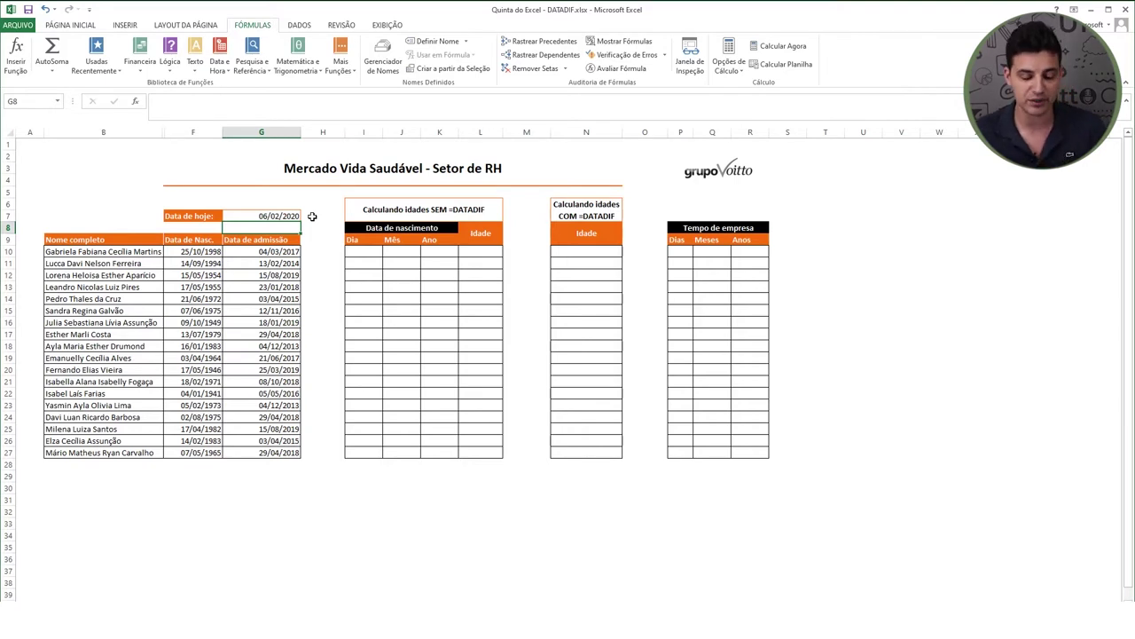
{"action": "key", "text": "Right"}
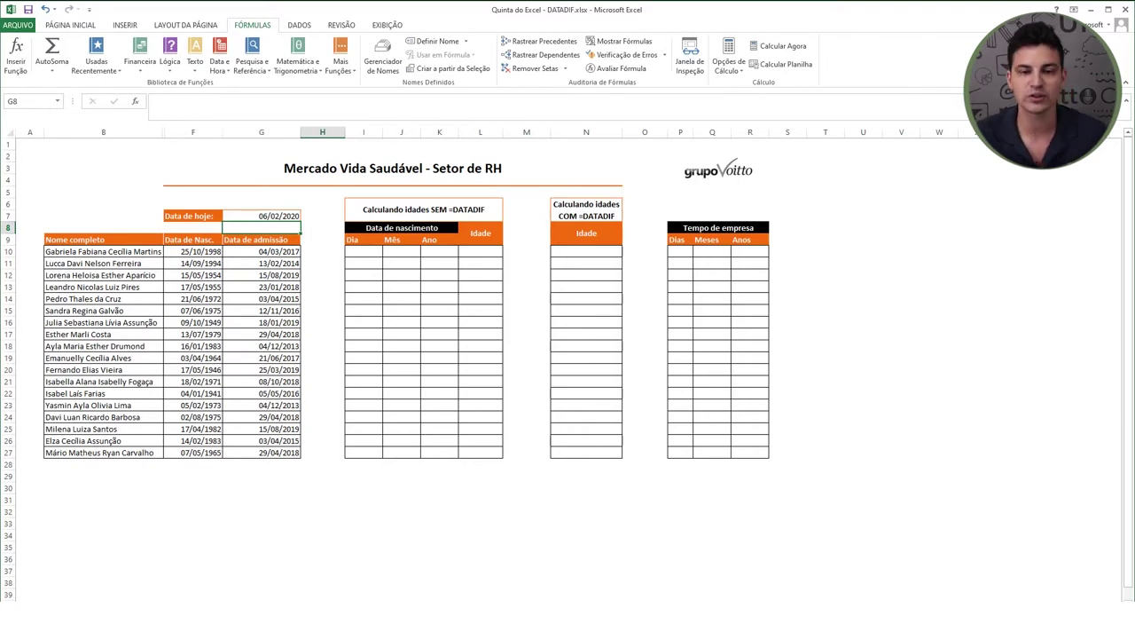
{"action": "key", "text": "Up"}
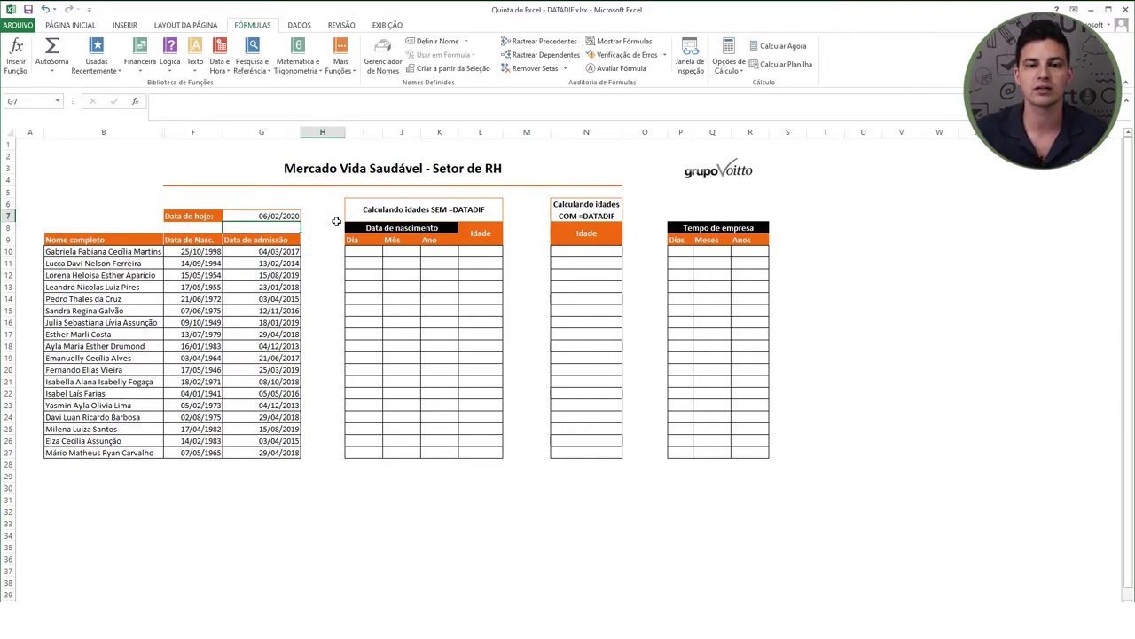
{"action": "key", "text": "F2"}
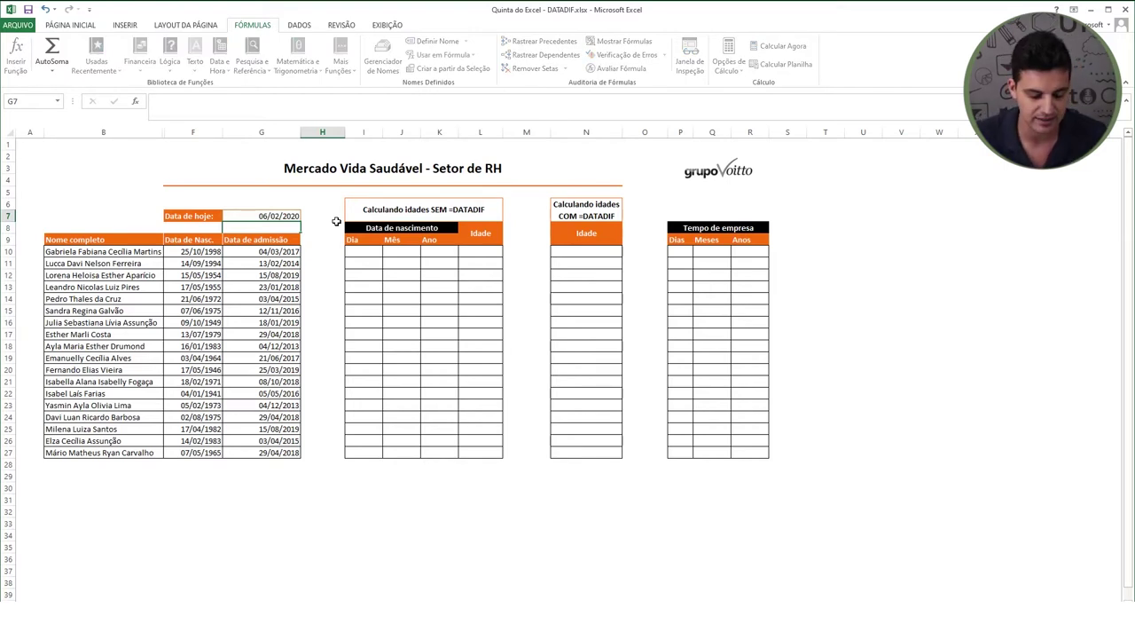
{"action": "key", "text": "Return"}
{"action": "left_click", "coordinate": [328, 236]}
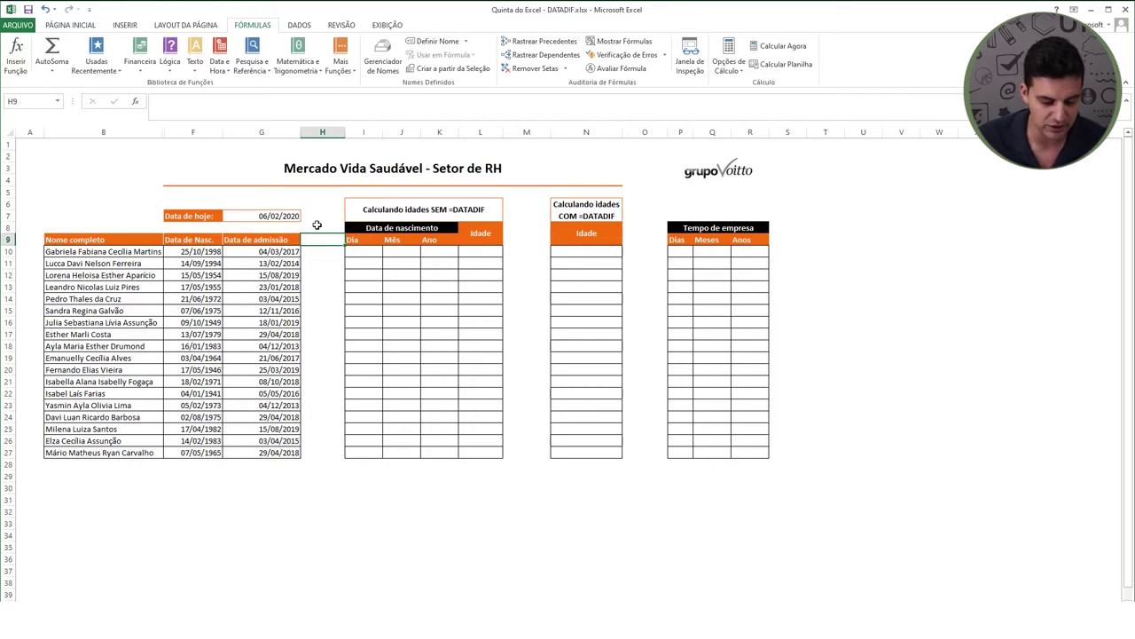
Enter the date 1/1/1900 in the empty cell B7
{"action": "left_click", "coordinate": [129, 214]}
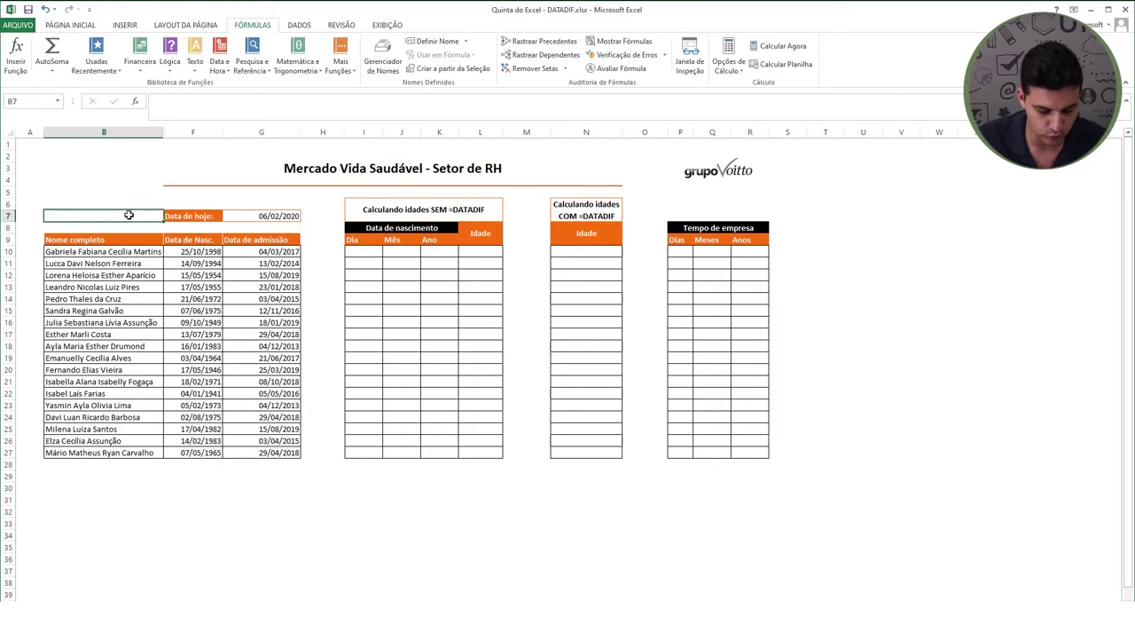
{"action": "type", "text": "1/1/"}
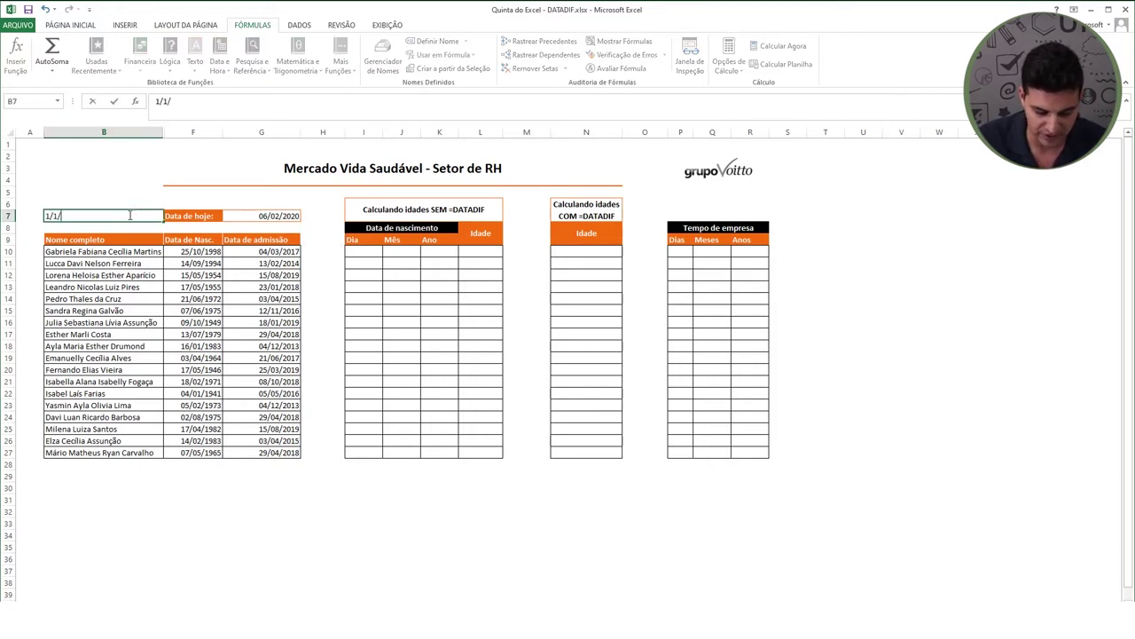
{"action": "type", "text": "1900"}
{"action": "key", "text": "ctrl+Return"}
{"action": "key", "text": "Return"}
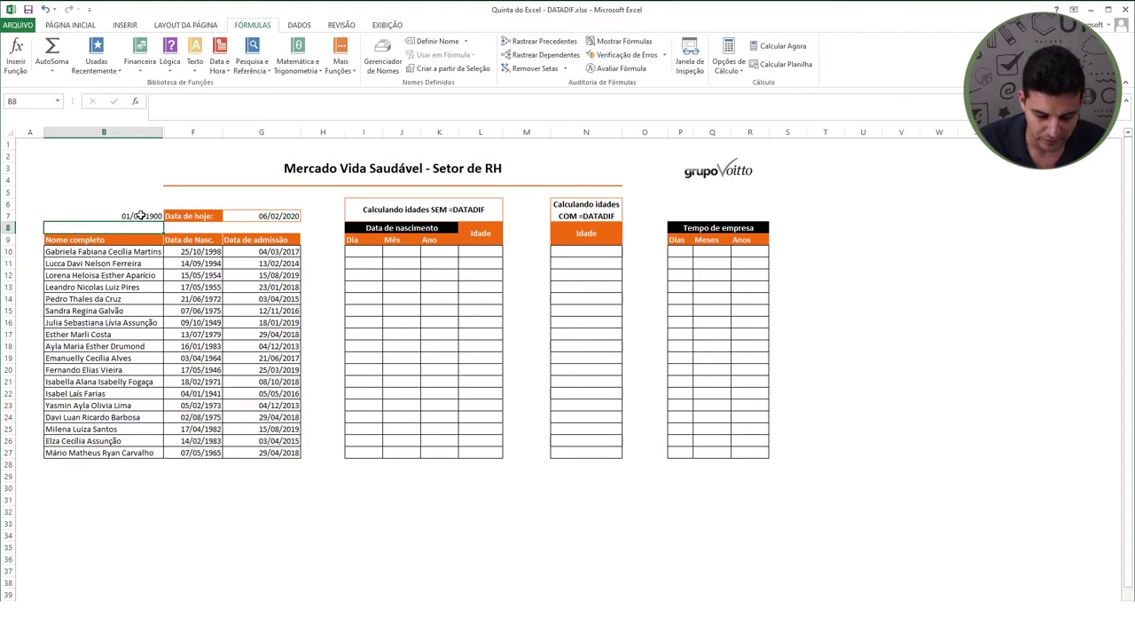
Change the number format of B7 to Número to show the date as its serial number
{"action": "left_click", "coordinate": [140, 216]}
{"action": "left_click", "coordinate": [69, 26]}
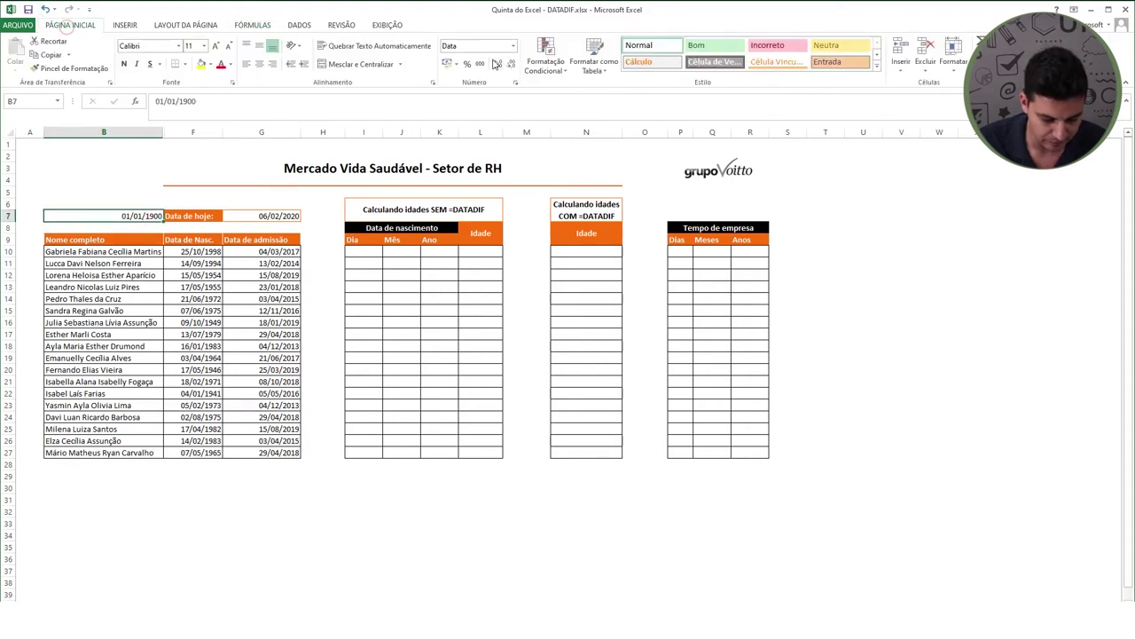
{"action": "left_click", "coordinate": [513, 45]}
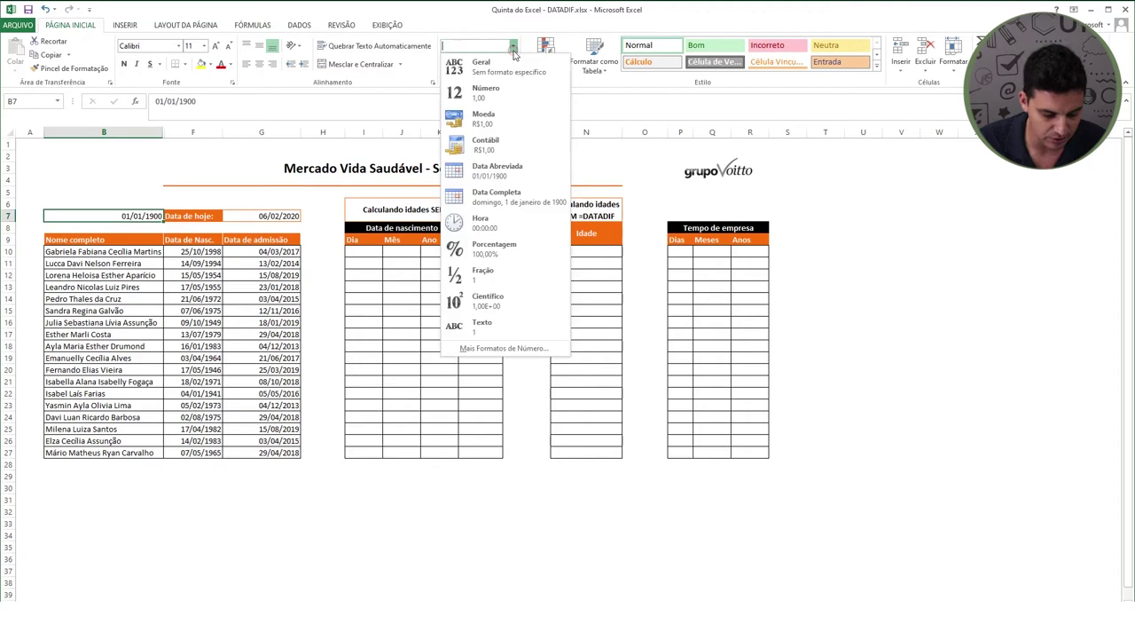
{"action": "left_click", "coordinate": [499, 91]}
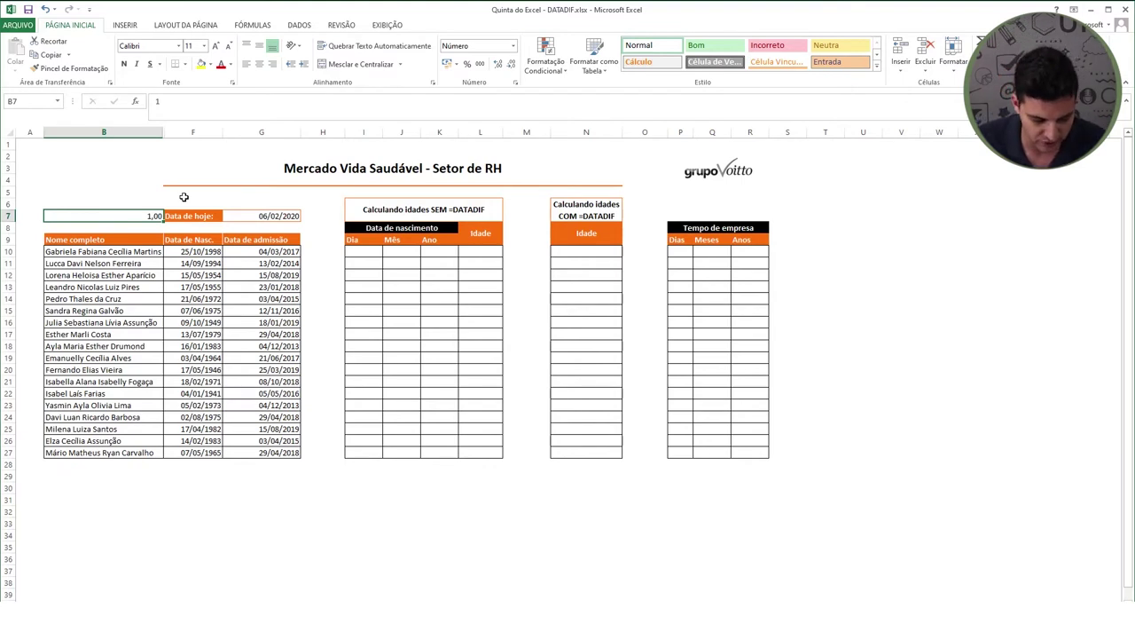
Replace the content of B7 with the date 2/1/1900
{"action": "double_click", "coordinate": [148, 216]}
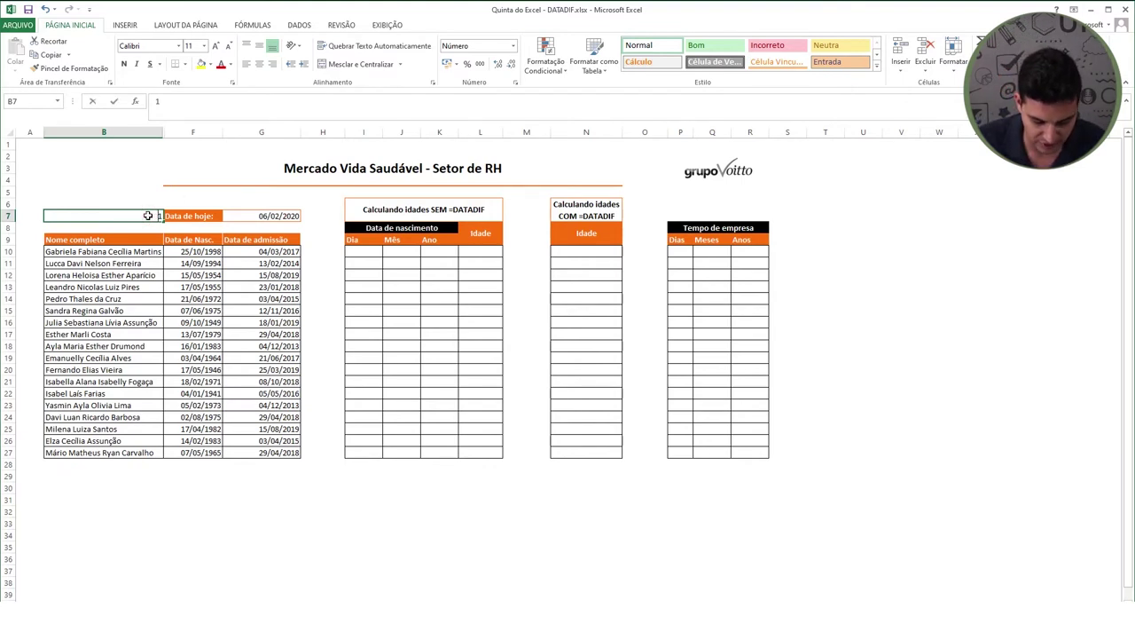
{"action": "type", "text": "2/1/1900"}
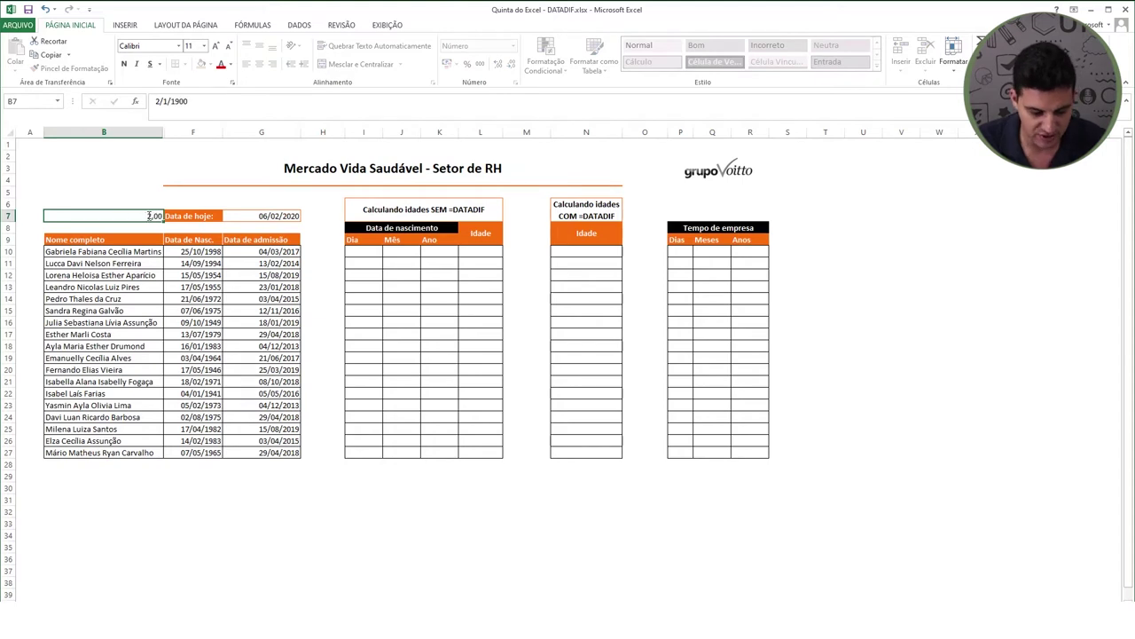
{"action": "key", "text": "Return"}
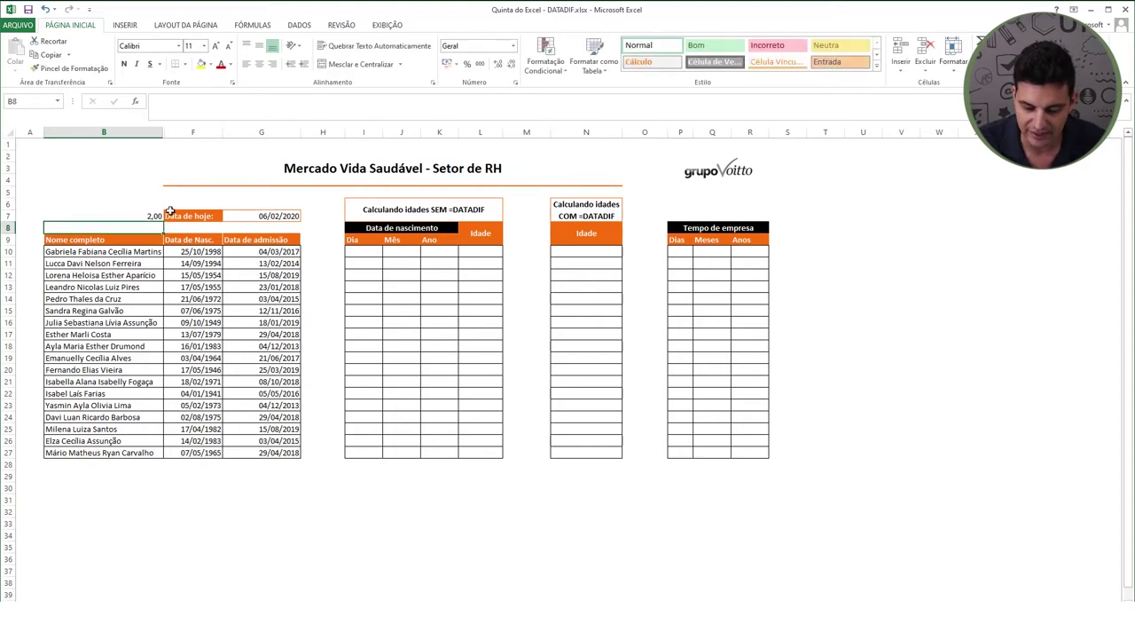
Enter 6/2/2020 in B7 to see its serial number, and clear the cell's content
{"action": "left_click", "coordinate": [74, 215]}
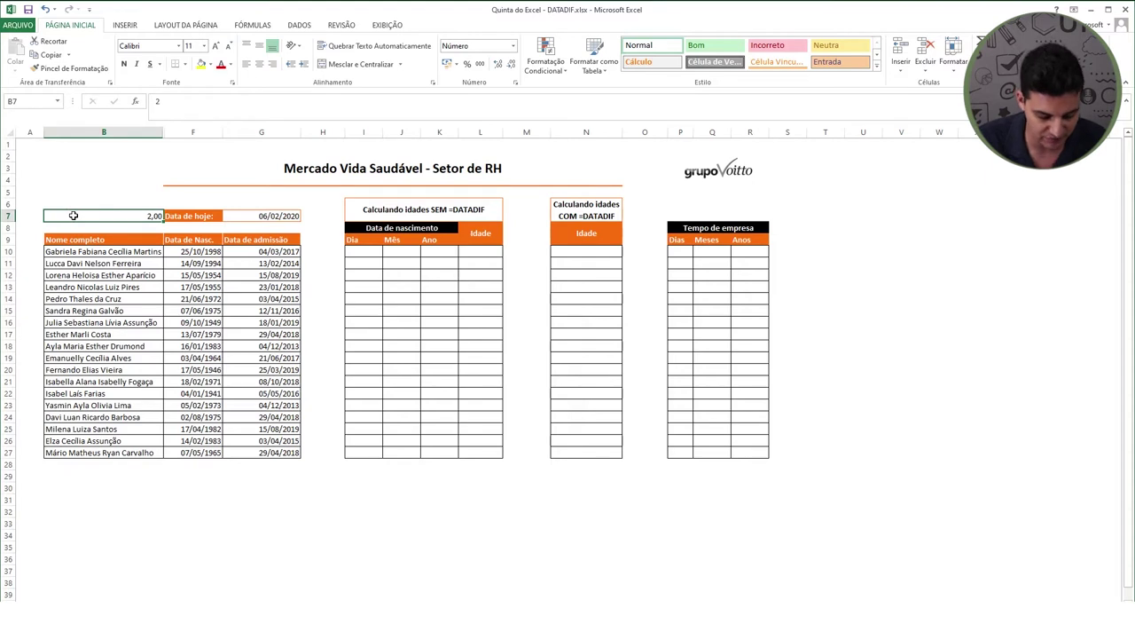
{"action": "type", "text": "6"}
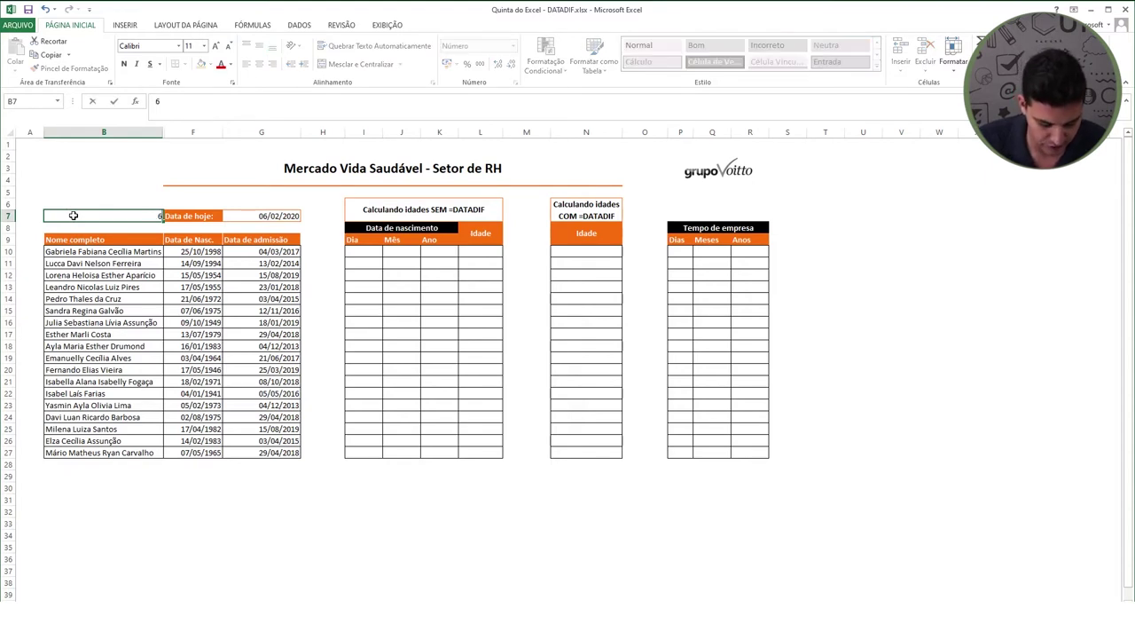
{"action": "type", "text": "/2/2020"}
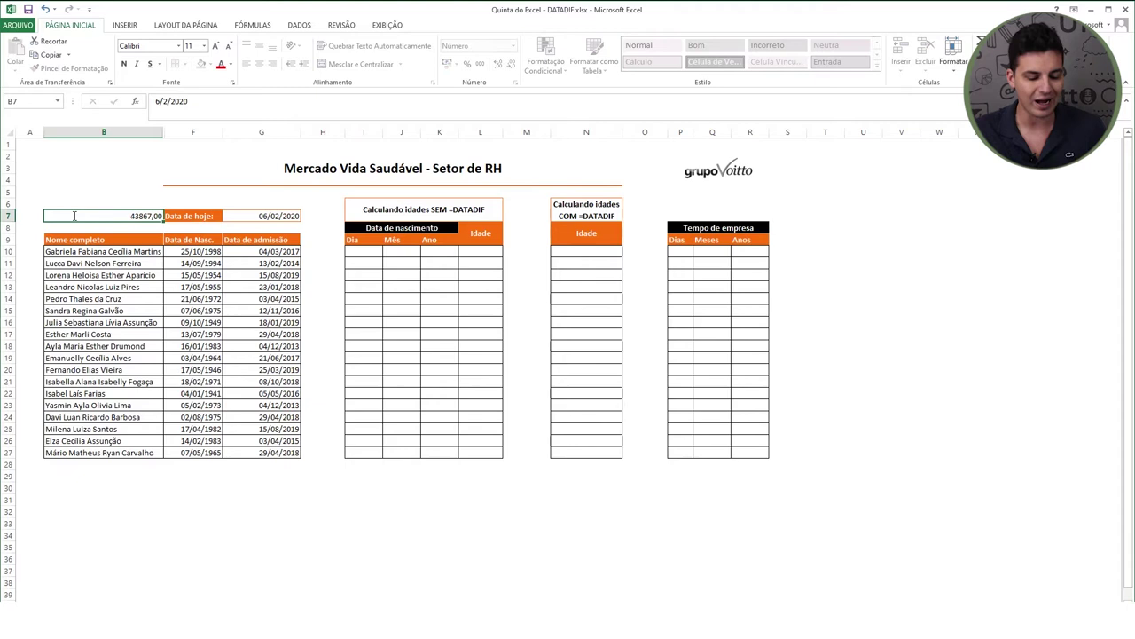
{"action": "key", "text": "Return"}
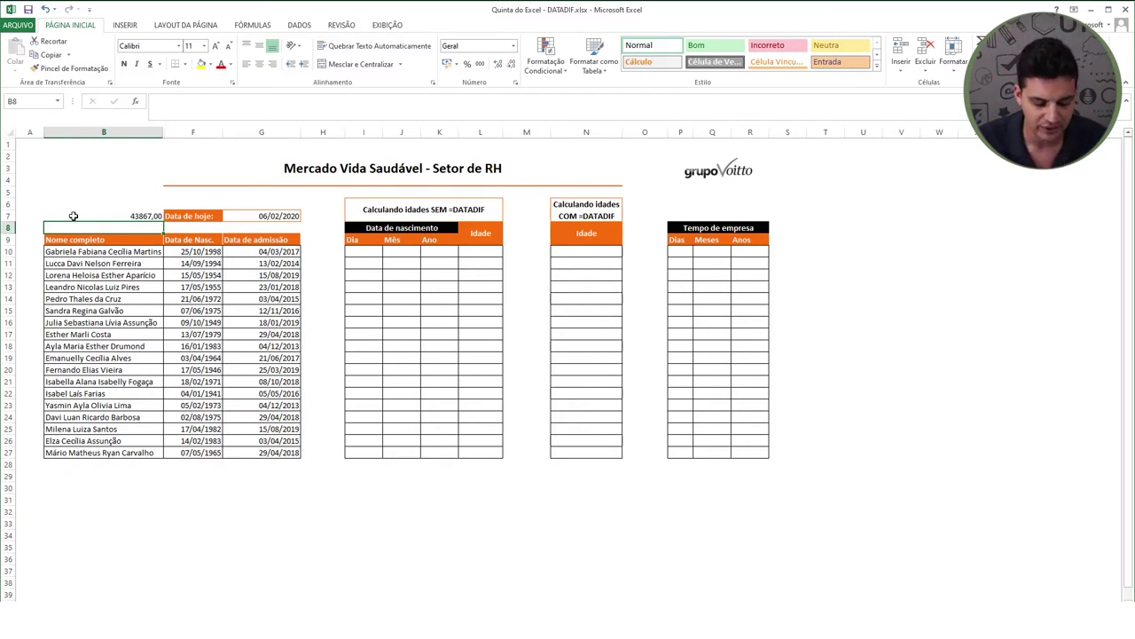
{"action": "left_click", "coordinate": [74, 216]}
{"action": "key", "text": "Delete"}
Extract the first employee's birth day in I10 with the DIA function referring to F10
{"action": "left_click", "coordinate": [364, 251]}
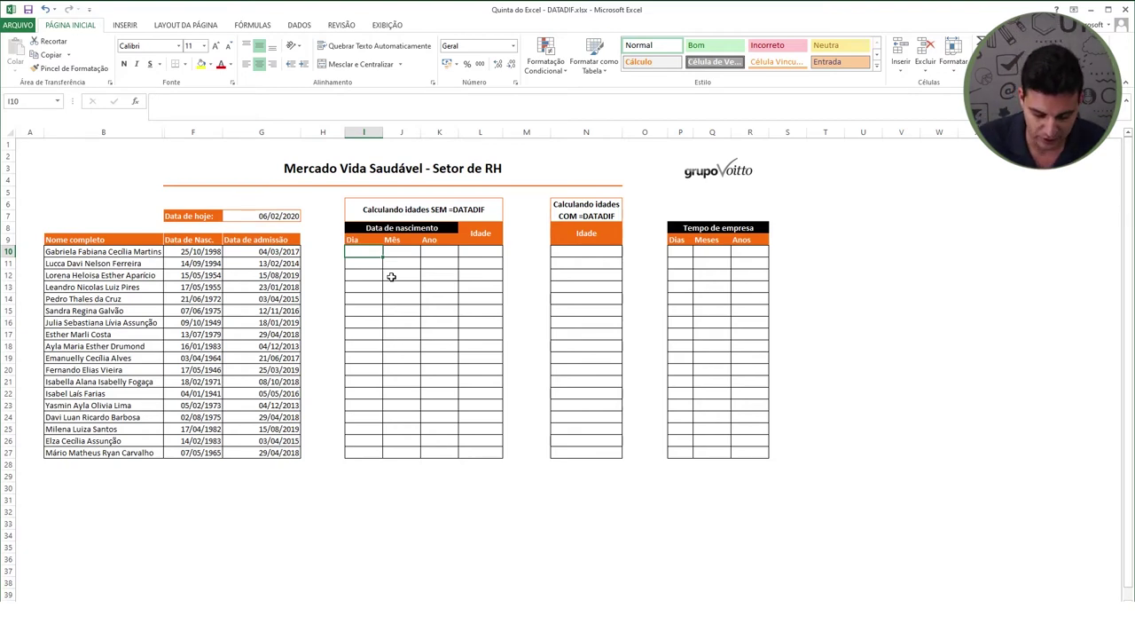
{"action": "type", "text": "=dia"}
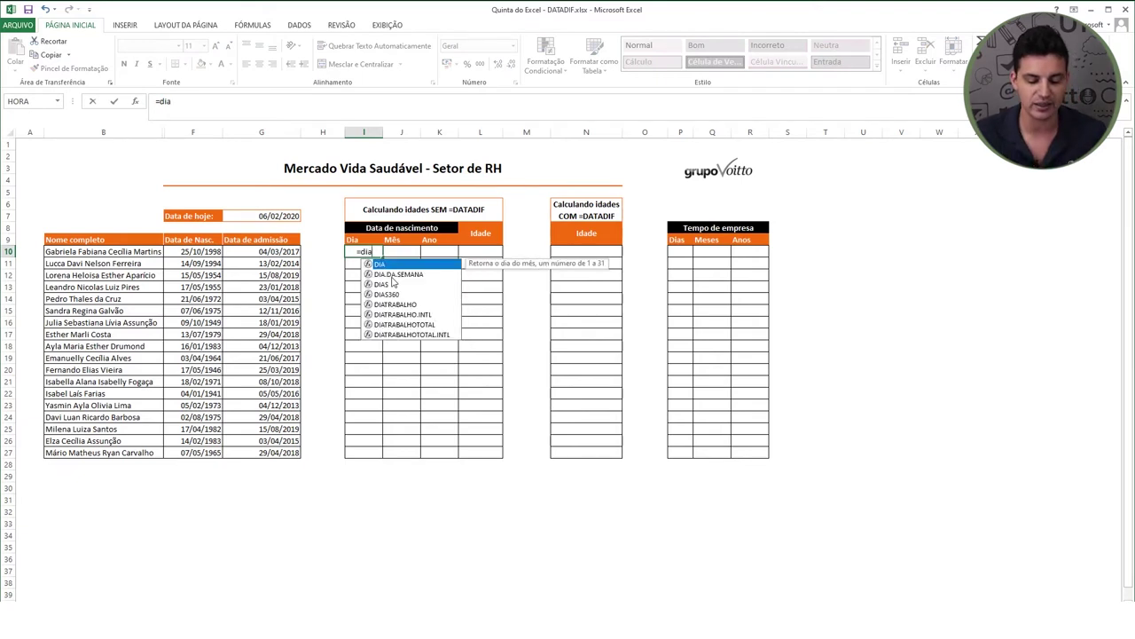
{"action": "key", "text": "Tab"}
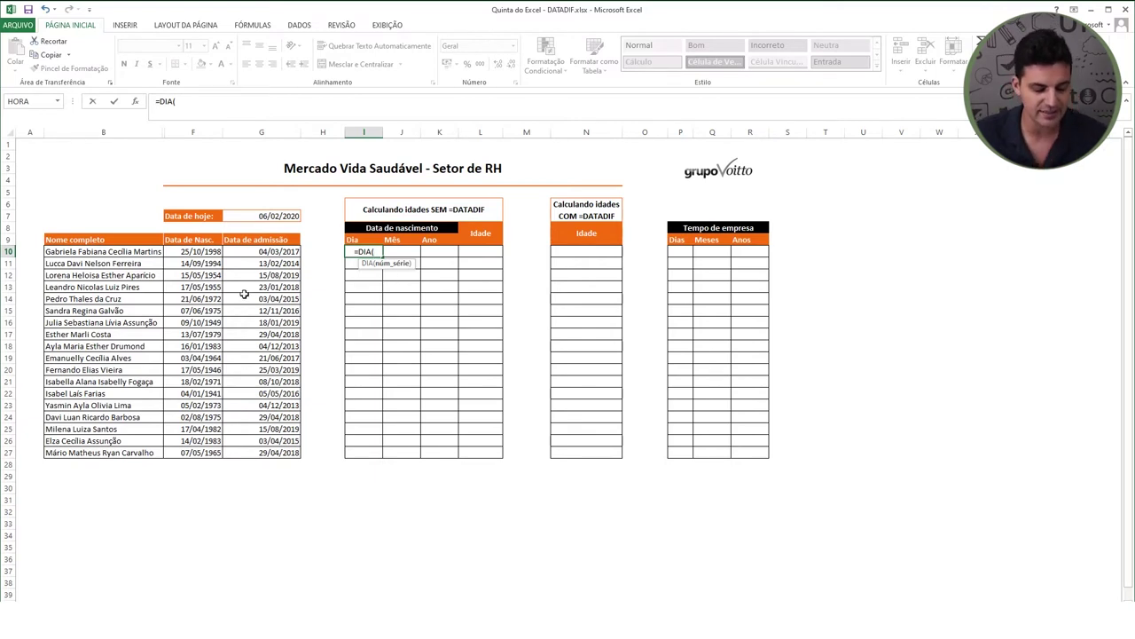
{"action": "left_click", "coordinate": [192, 251]}
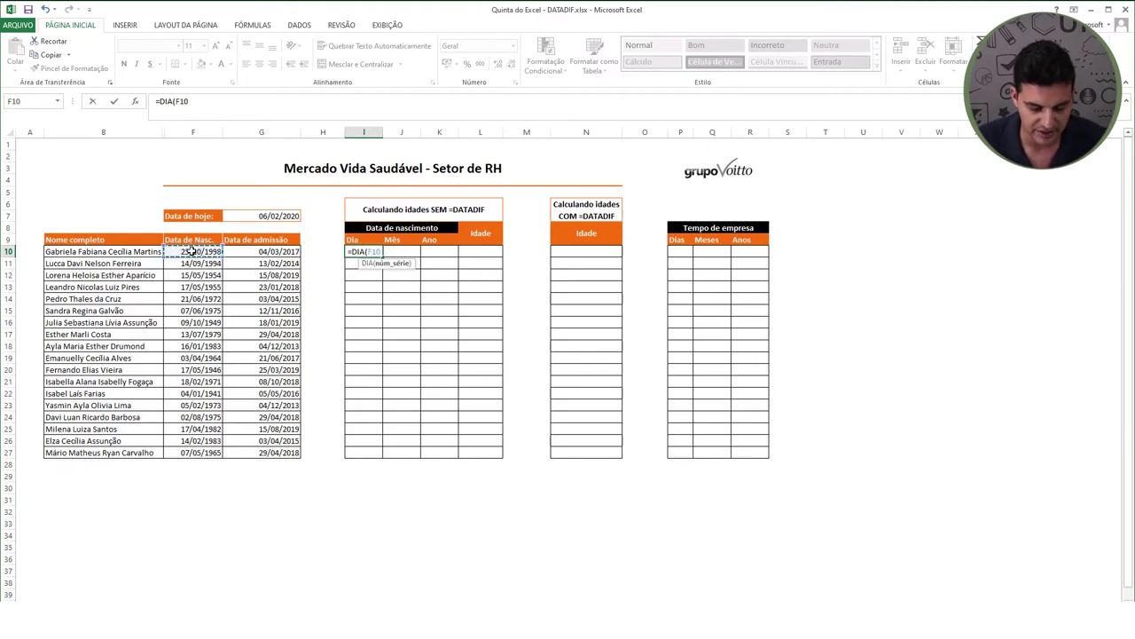
{"action": "key", "text": "Return"}
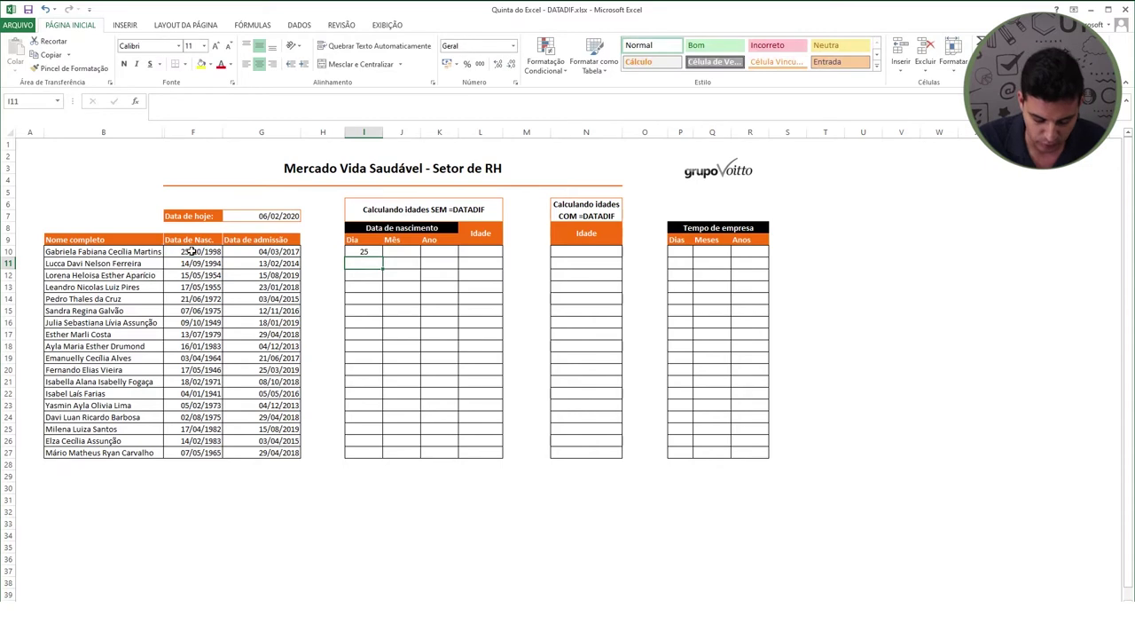
Extract the first employee's birth month in J10 with the MÊS function referring to F10
{"action": "left_click", "coordinate": [396, 252]}
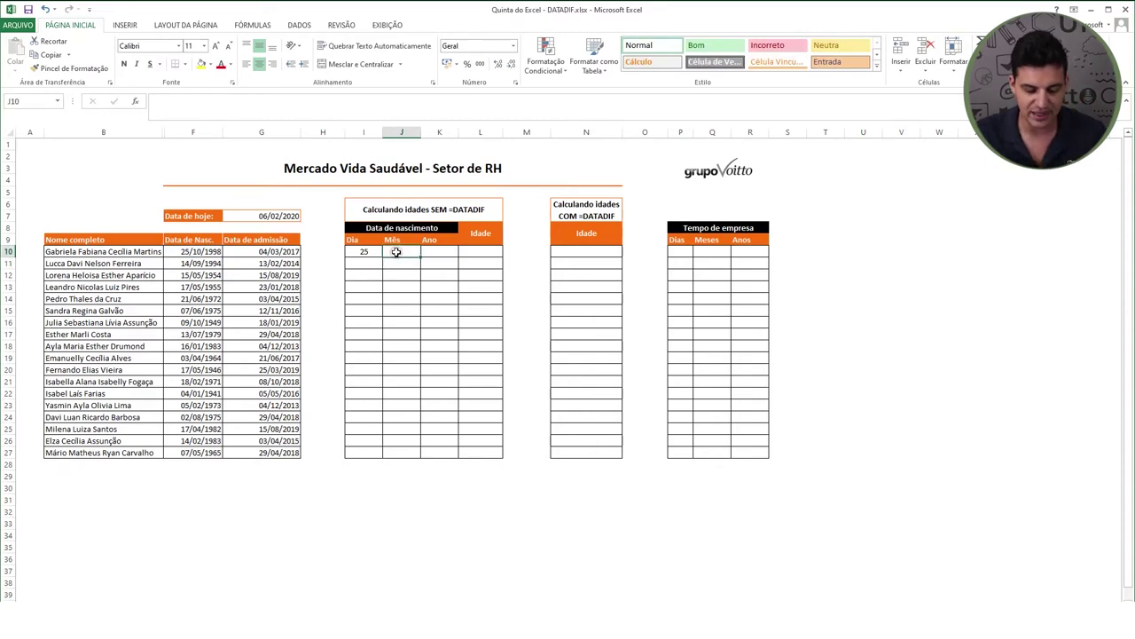
{"action": "type", "text": "=m"}
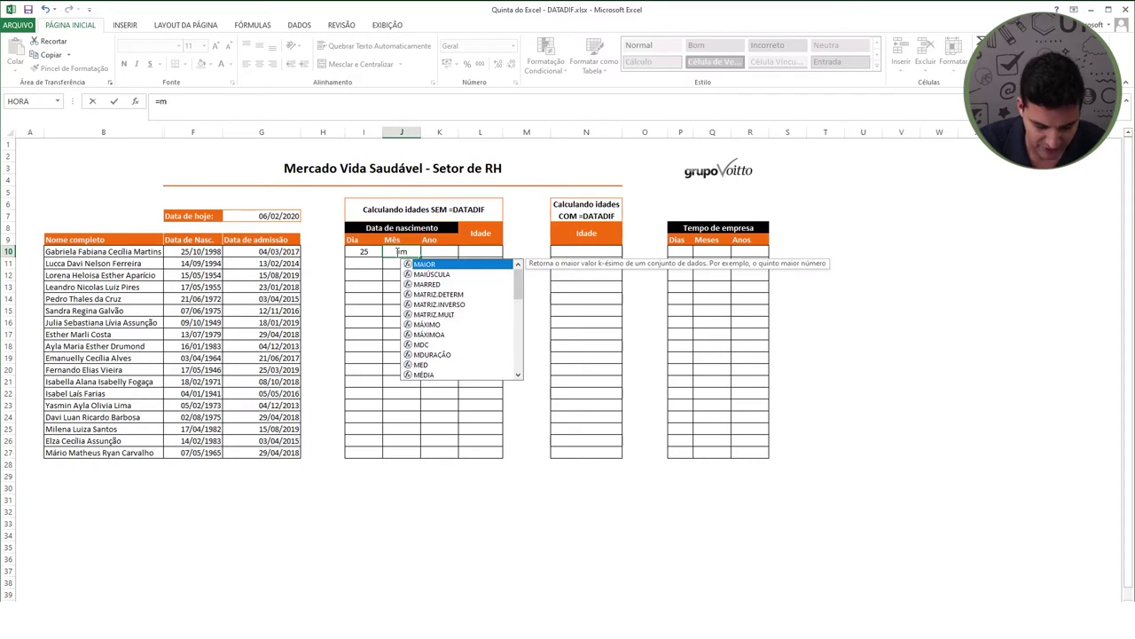
{"action": "type", "text": "ê"}
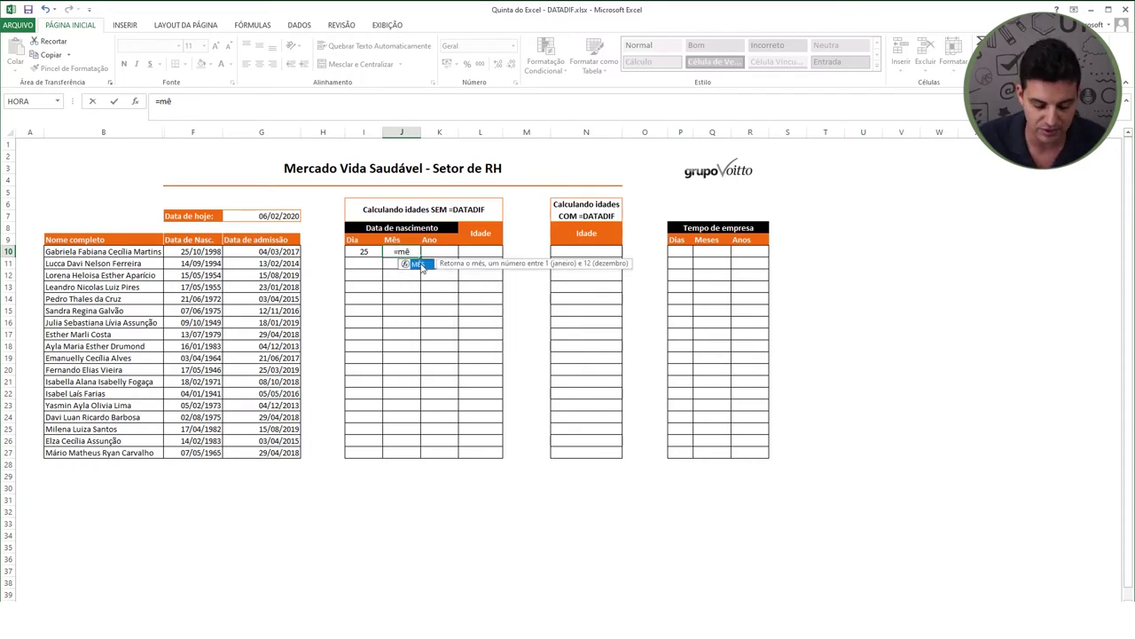
{"action": "double_click", "coordinate": [421, 265]}
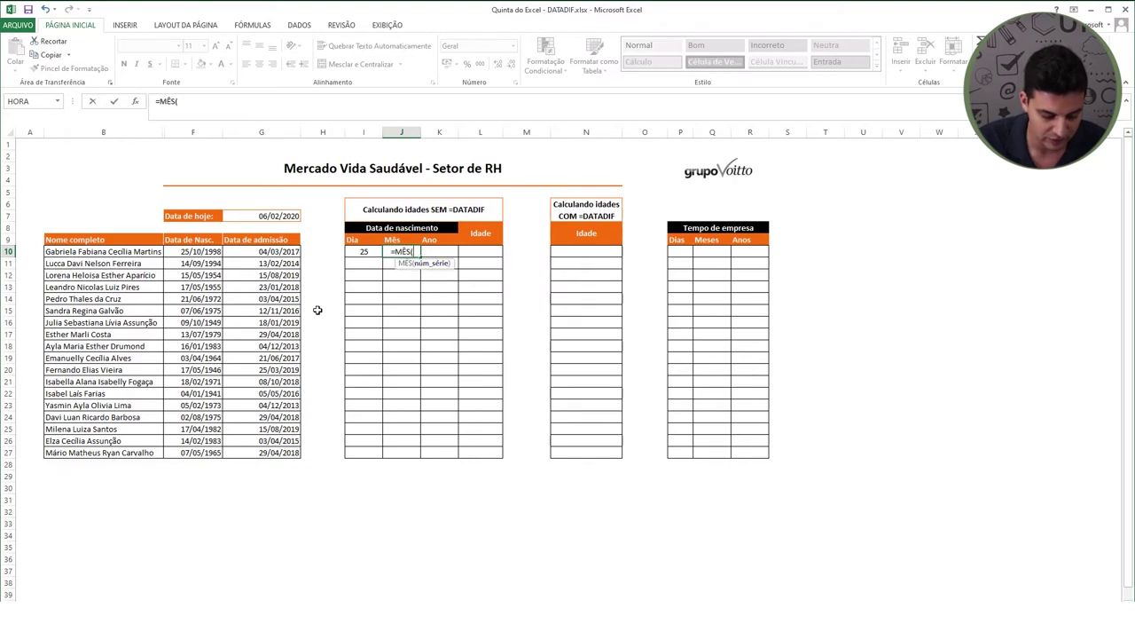
{"action": "left_click", "coordinate": [195, 252]}
{"action": "key", "text": "Return"}
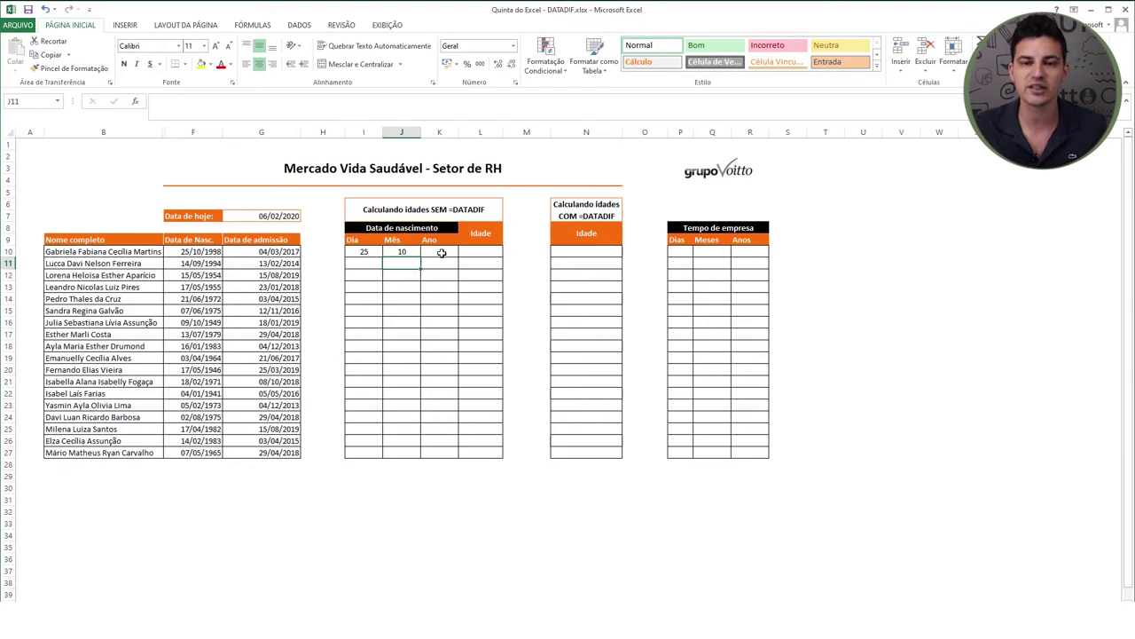
Extract the first employee's birth year in K10 with the ANO function referring to F10
{"action": "left_click", "coordinate": [440, 253]}
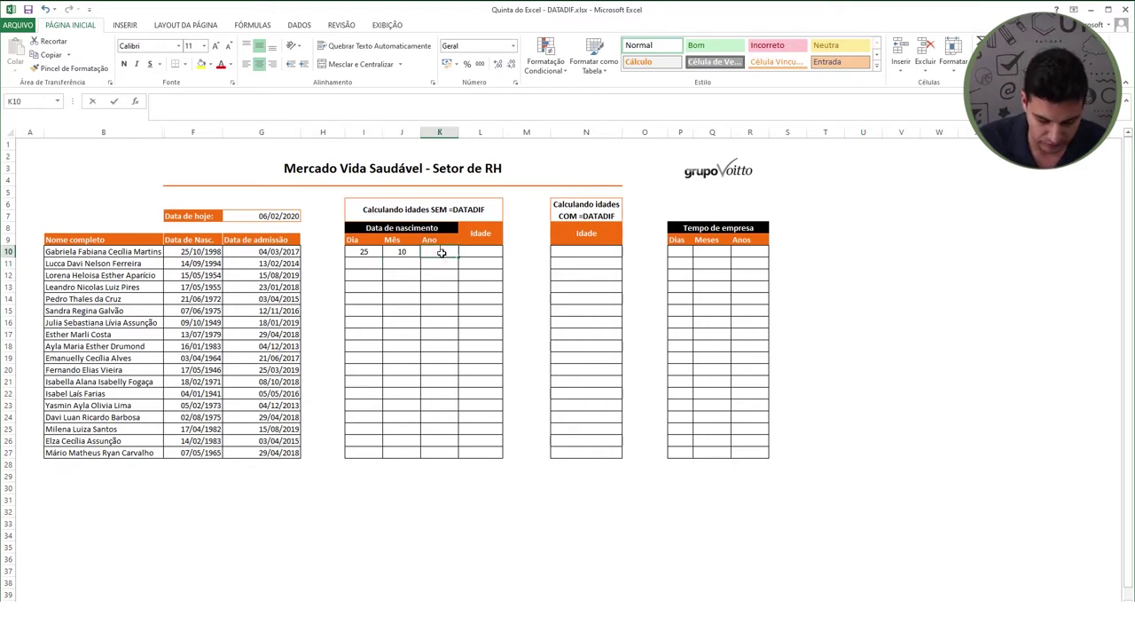
{"action": "type", "text": "=ano"}
{"action": "key", "text": "Tab"}
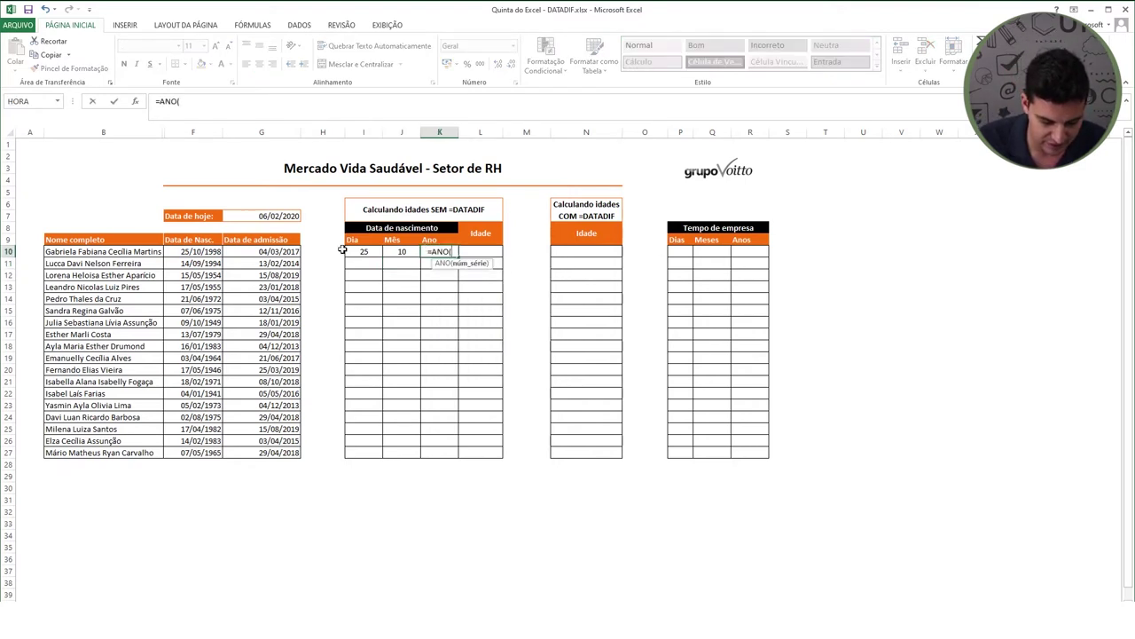
{"action": "left_click", "coordinate": [211, 251]}
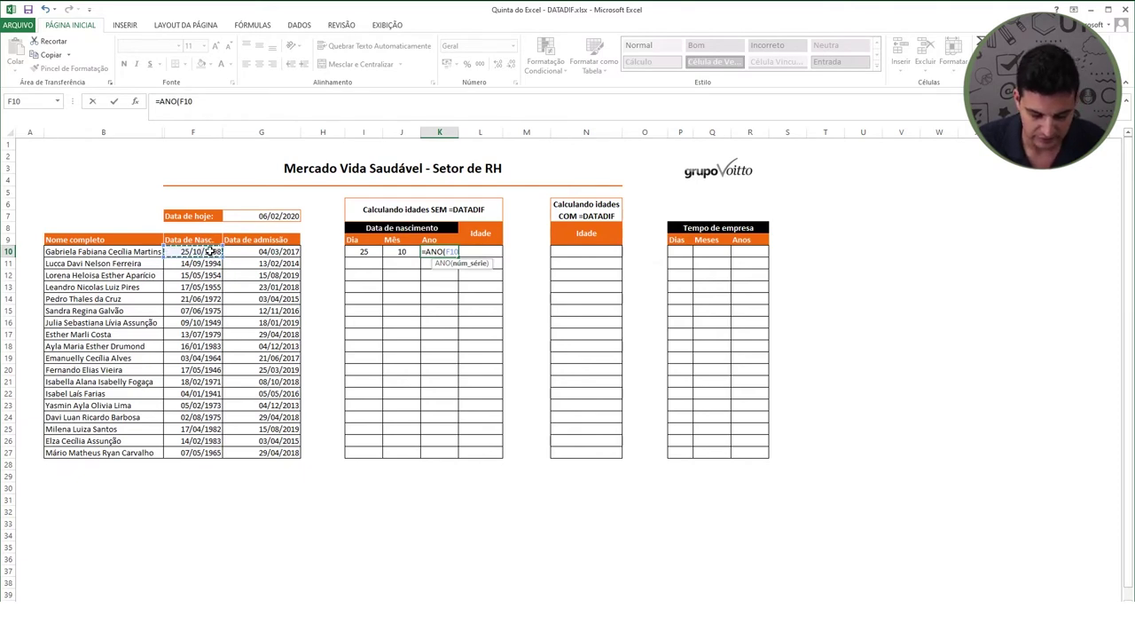
{"action": "key", "text": "Return"}
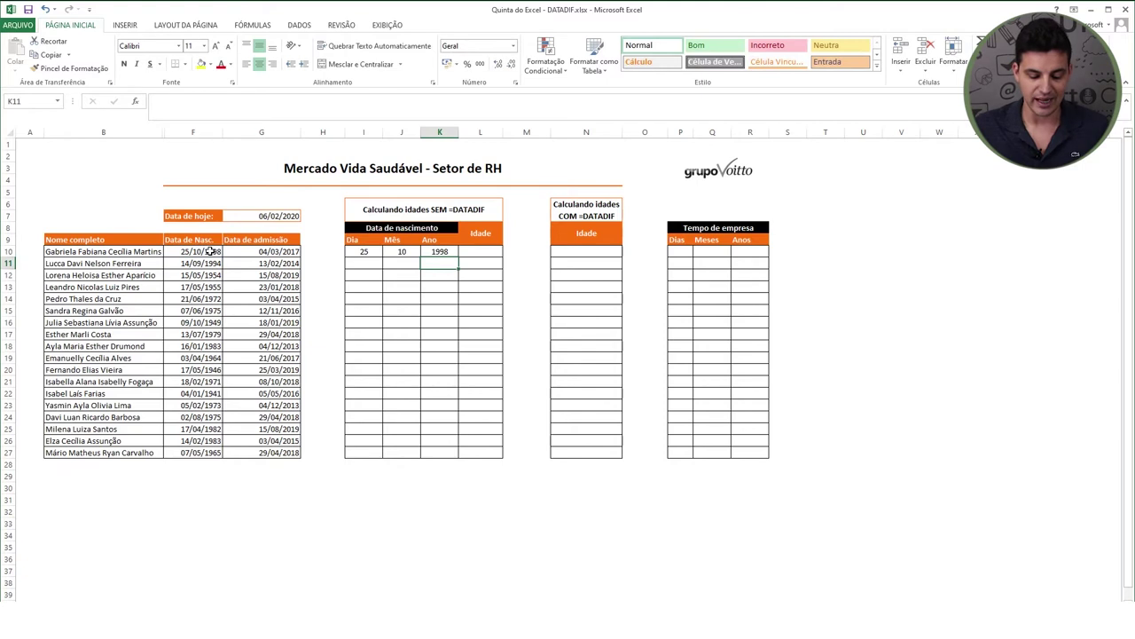
Calculate the first employee's age without DATADIF in L10 using the formula =ANO(G7)-ANO(F10)
{"action": "left_click", "coordinate": [487, 251]}
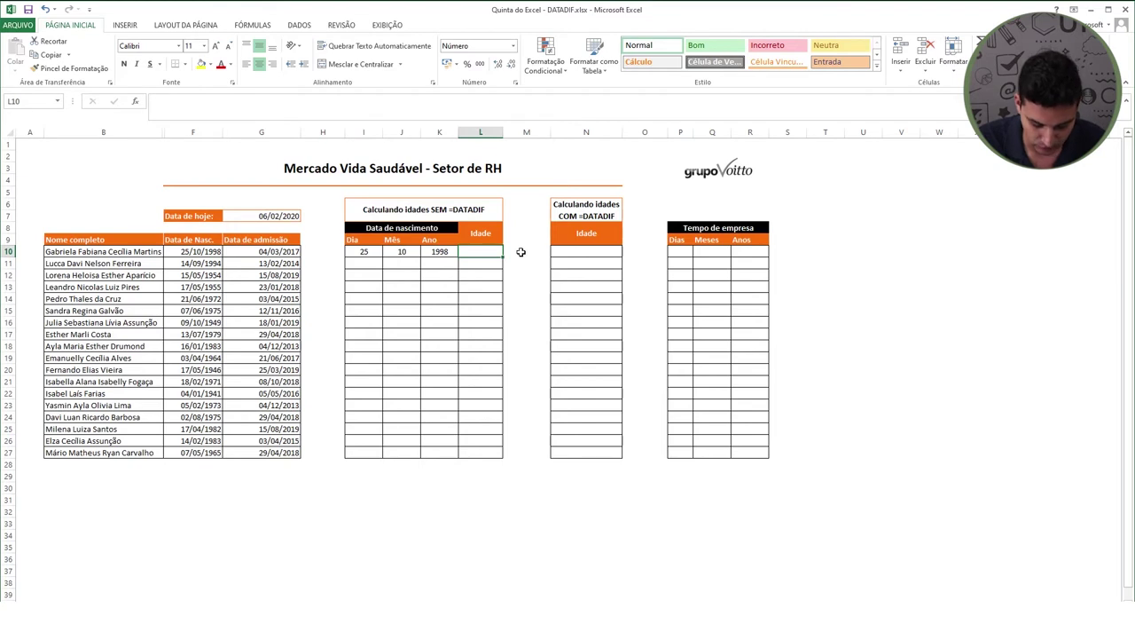
{"action": "type", "text": "=ANO("}
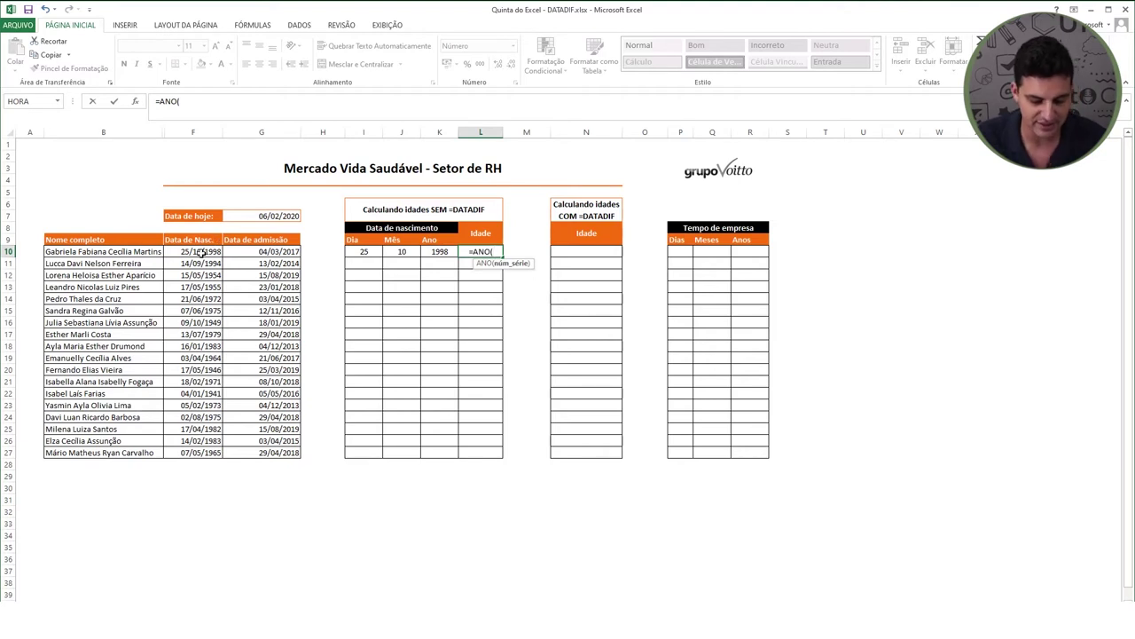
{"action": "left_click", "coordinate": [267, 215]}
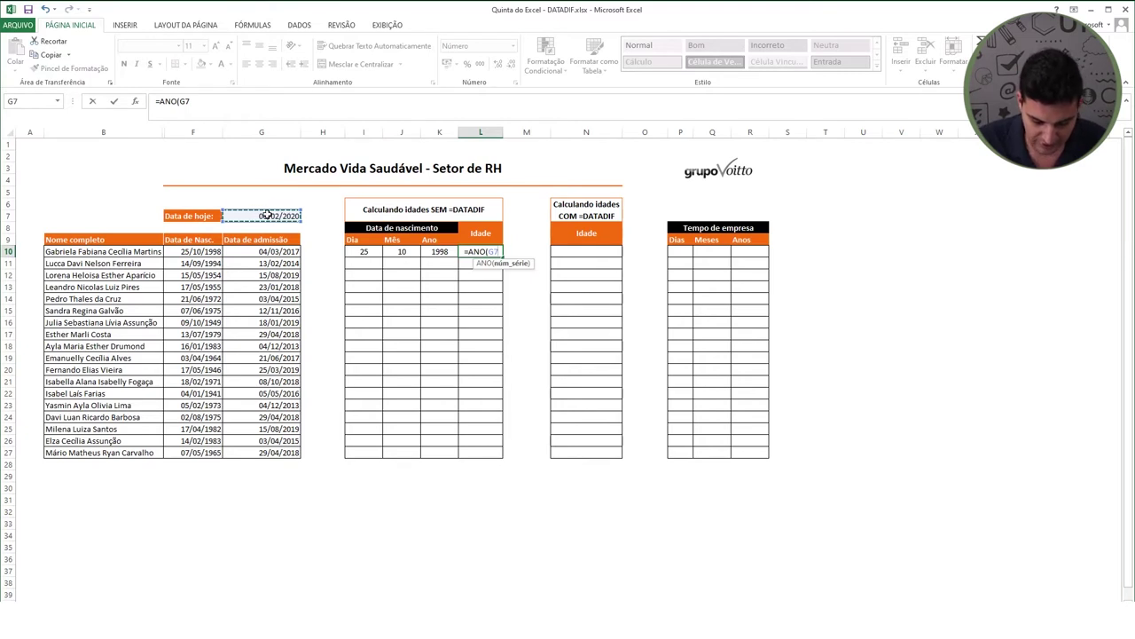
{"action": "type", "text": ")-"}
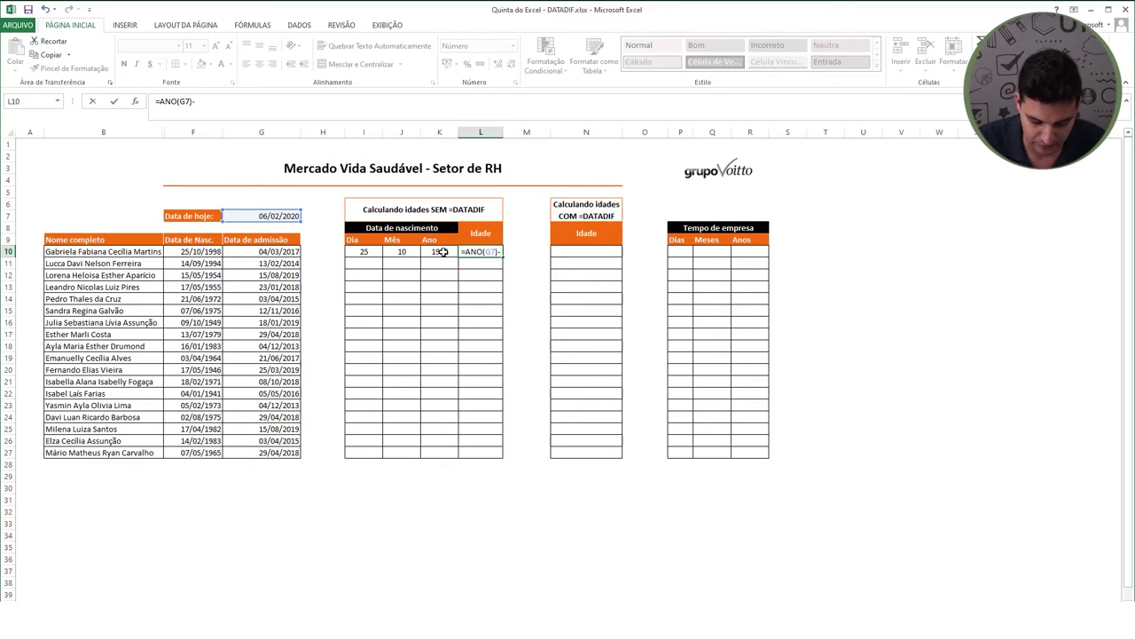
{"action": "type", "text": "a"}
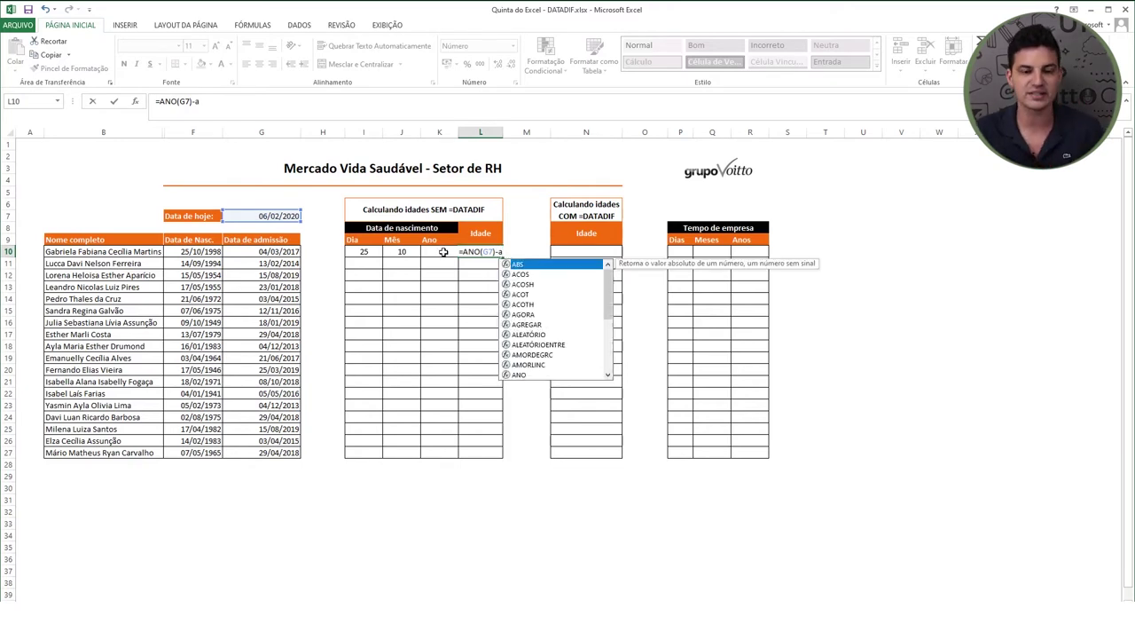
{"action": "type", "text": "no("}
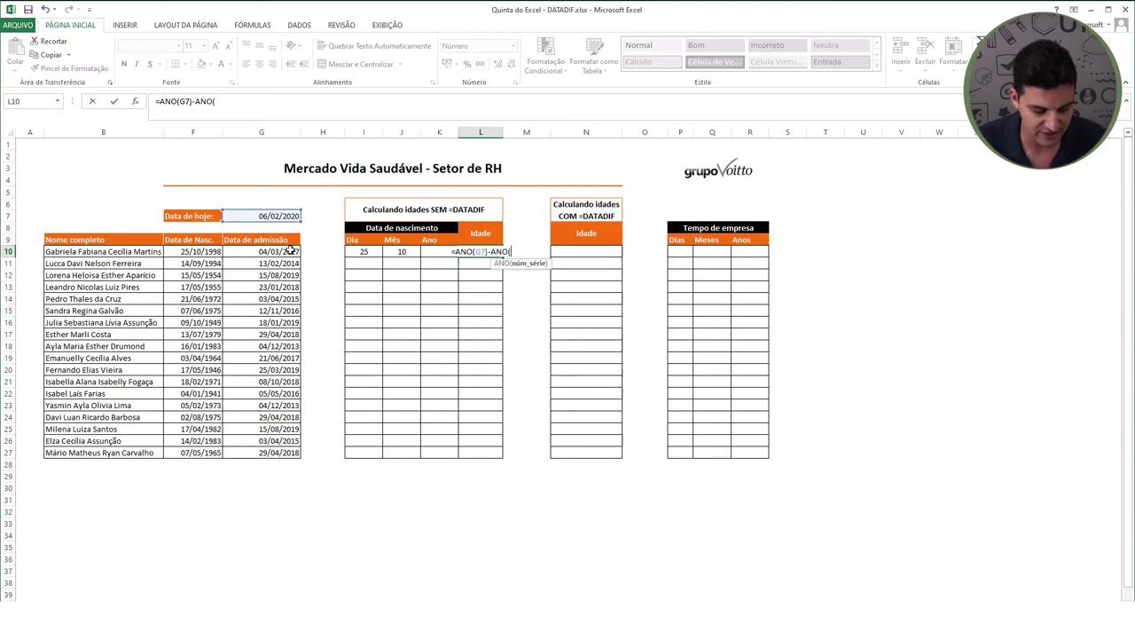
{"action": "left_click", "coordinate": [206, 251]}
{"action": "key", "text": "Return"}
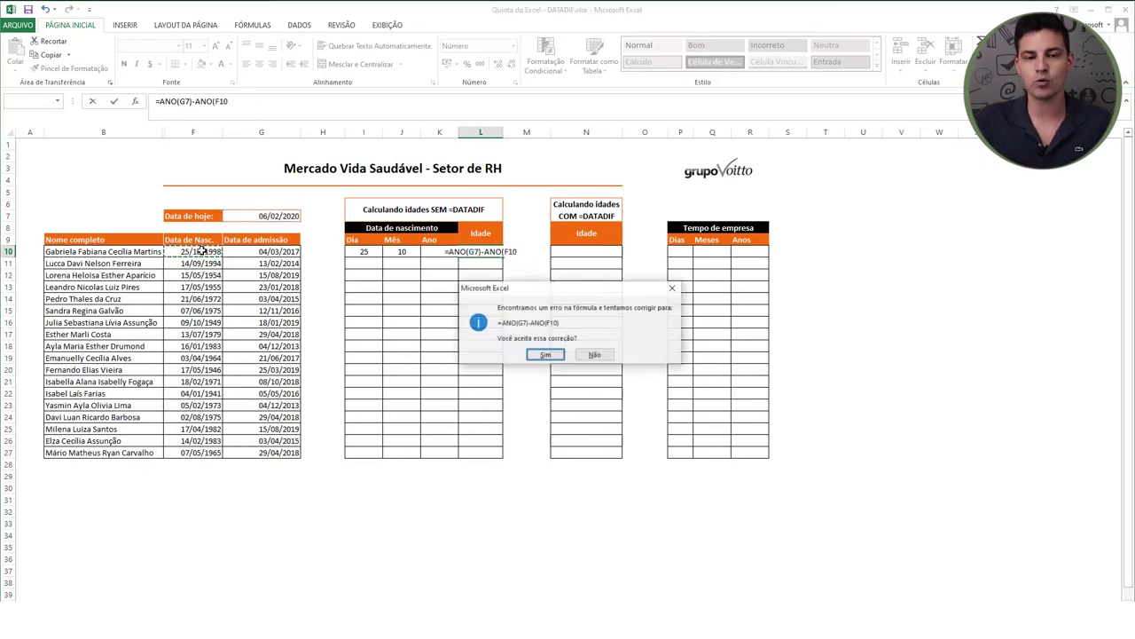
{"action": "left_click", "coordinate": [545, 355]}
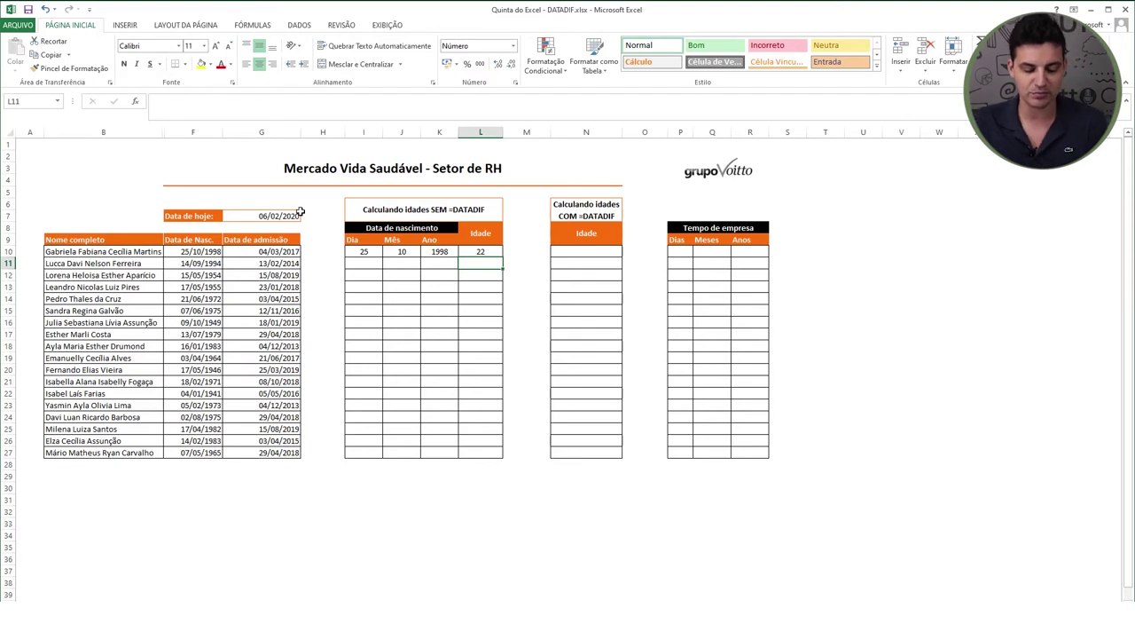
{"action": "left_click", "coordinate": [492, 252]}
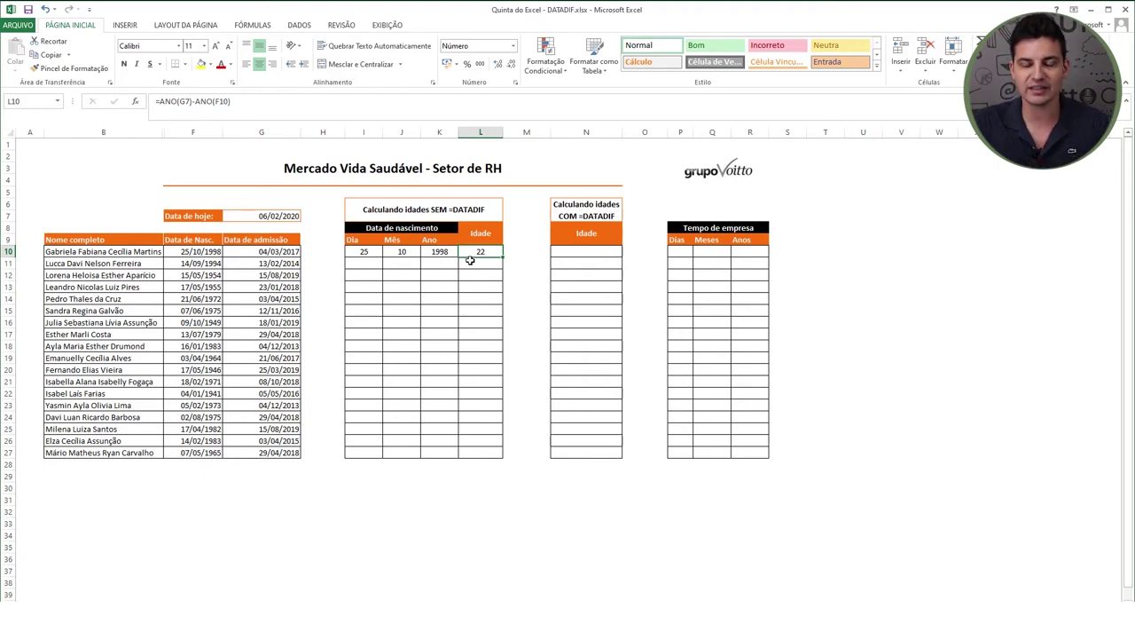
Calculate the first employee's age in complete years in N10 using the formula =DATADIF(F10;G7;"y")
{"action": "left_click", "coordinate": [571, 252]}
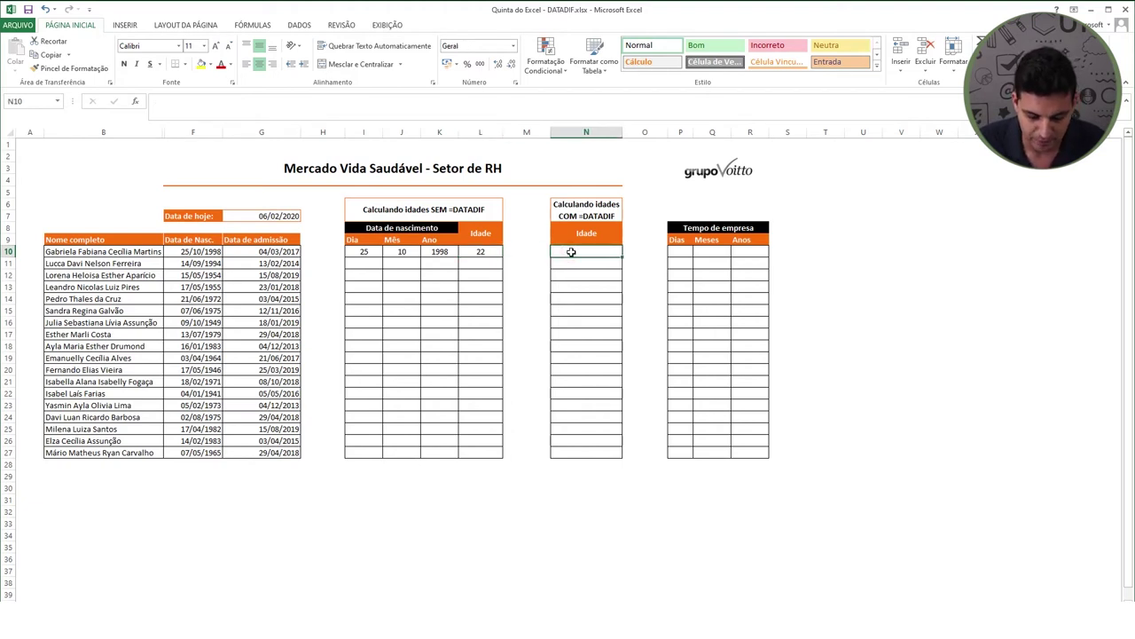
{"action": "type", "text": "="}
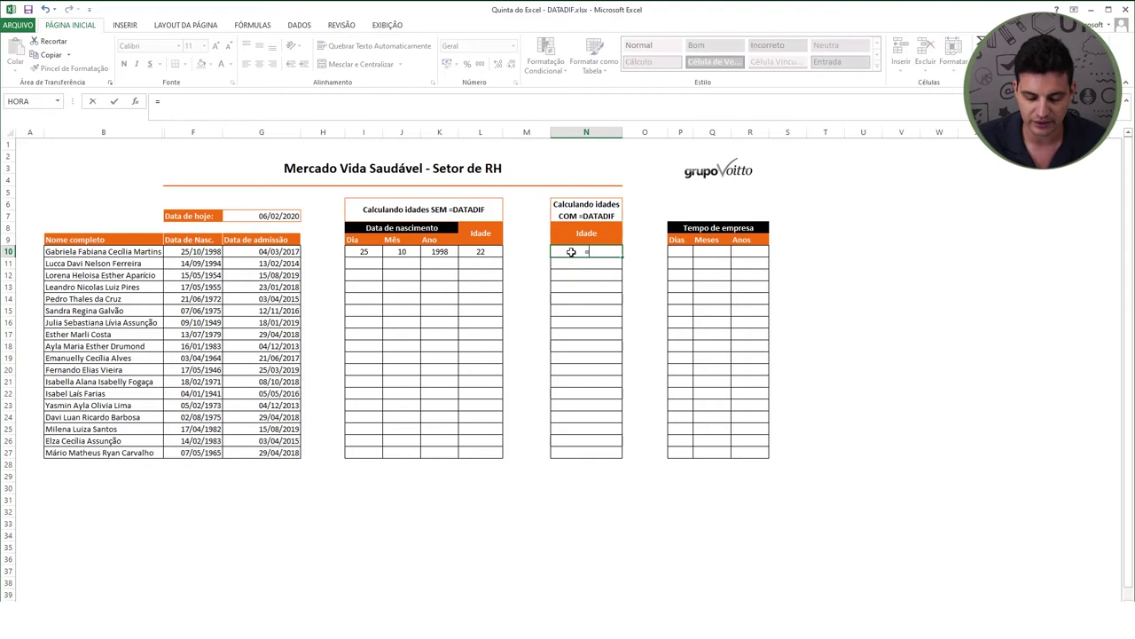
{"action": "type", "text": "data"}
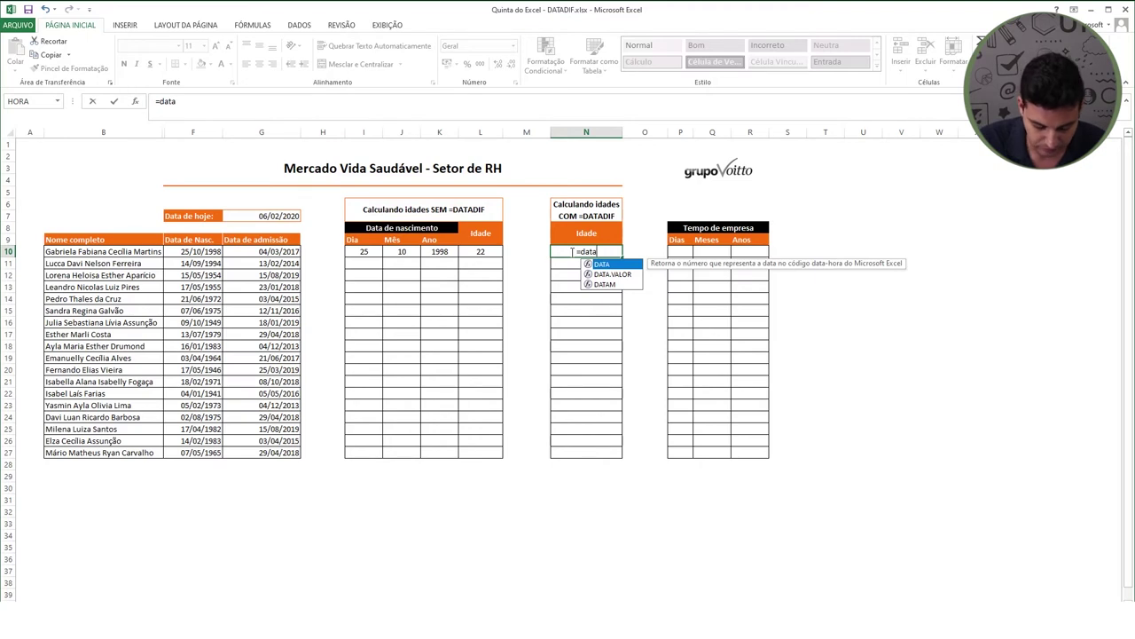
{"action": "type", "text": "dif"}
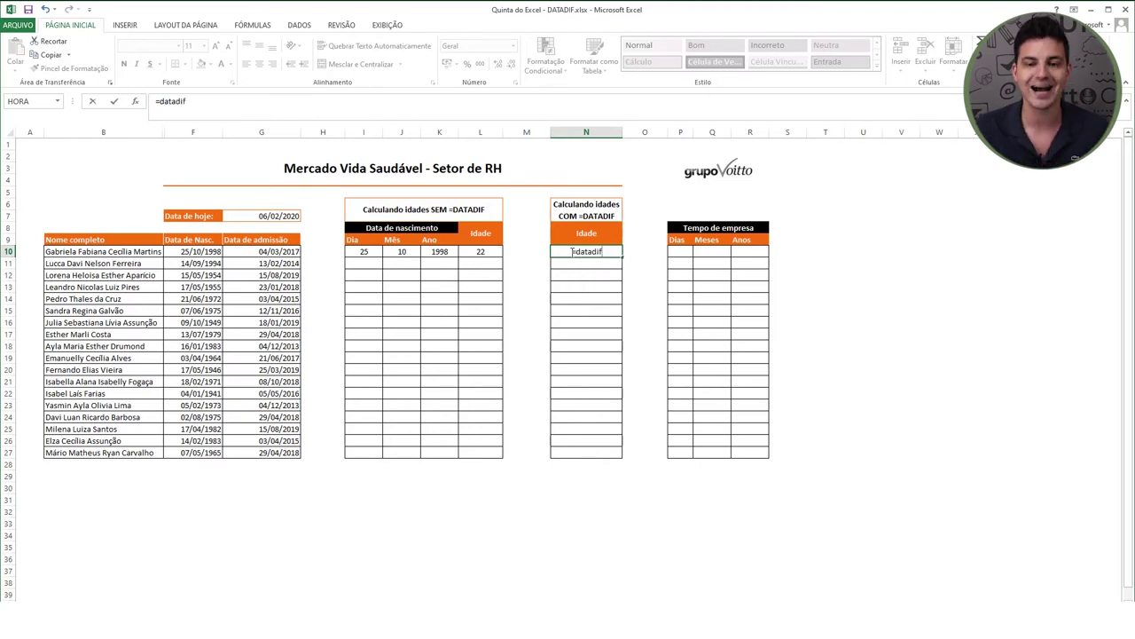
{"action": "type", "text": "("}
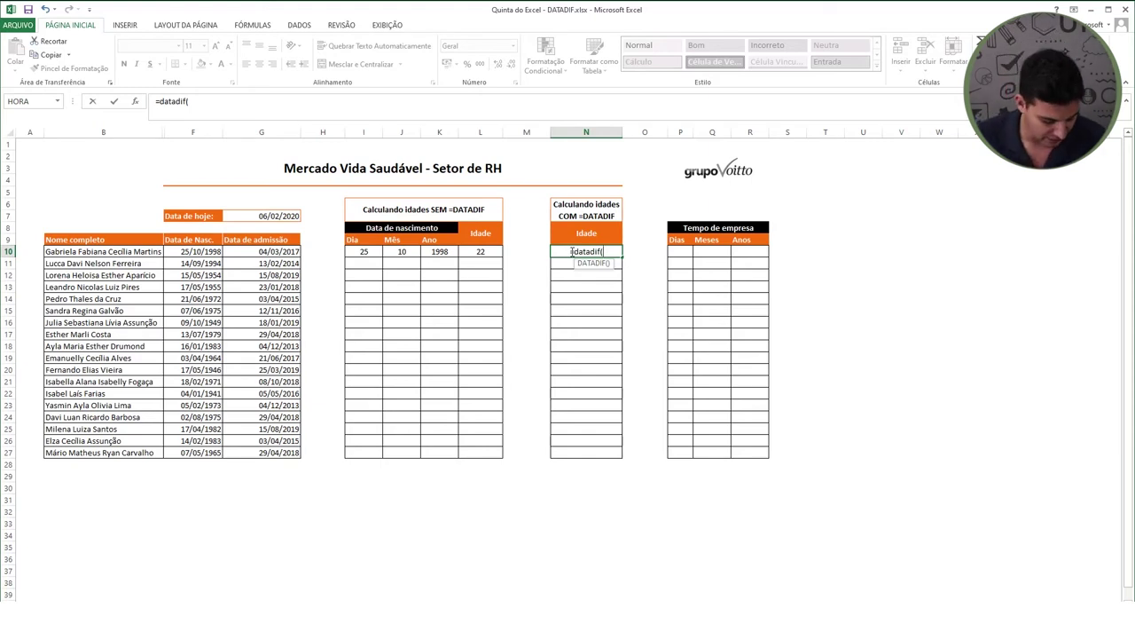
{"action": "left_click", "coordinate": [208, 251]}
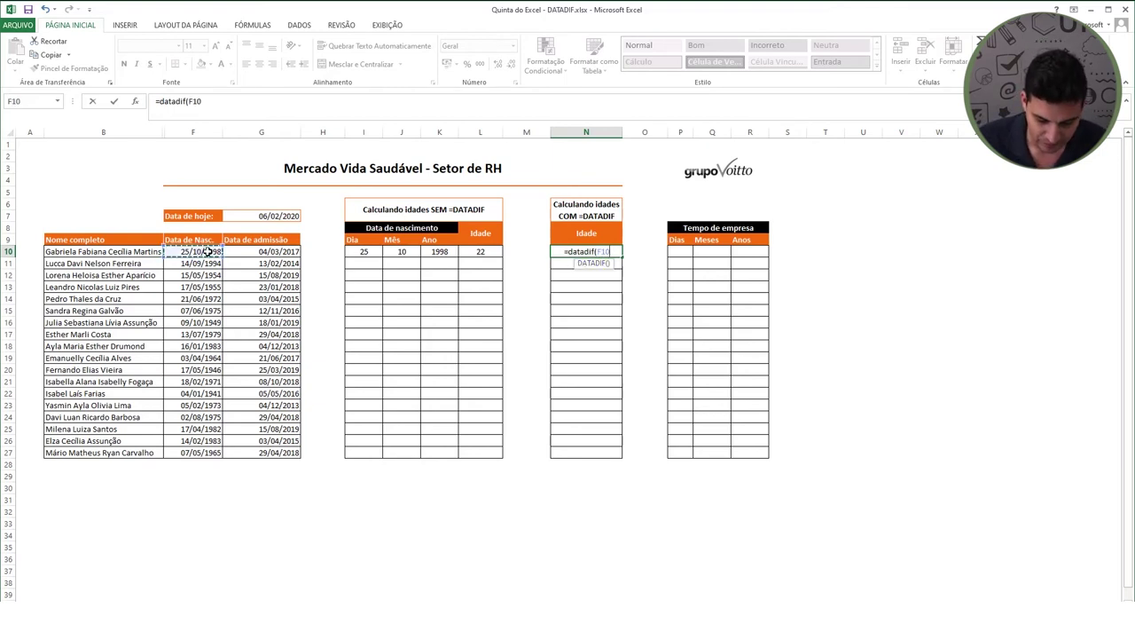
{"action": "type", "text": ";"}
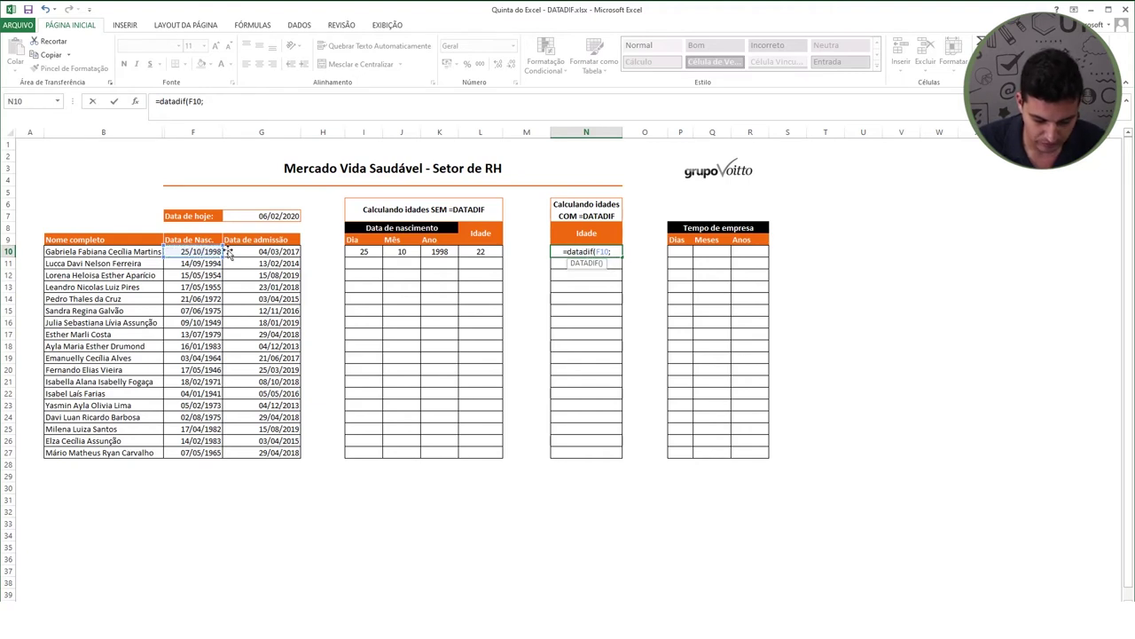
{"action": "left_click", "coordinate": [286, 215]}
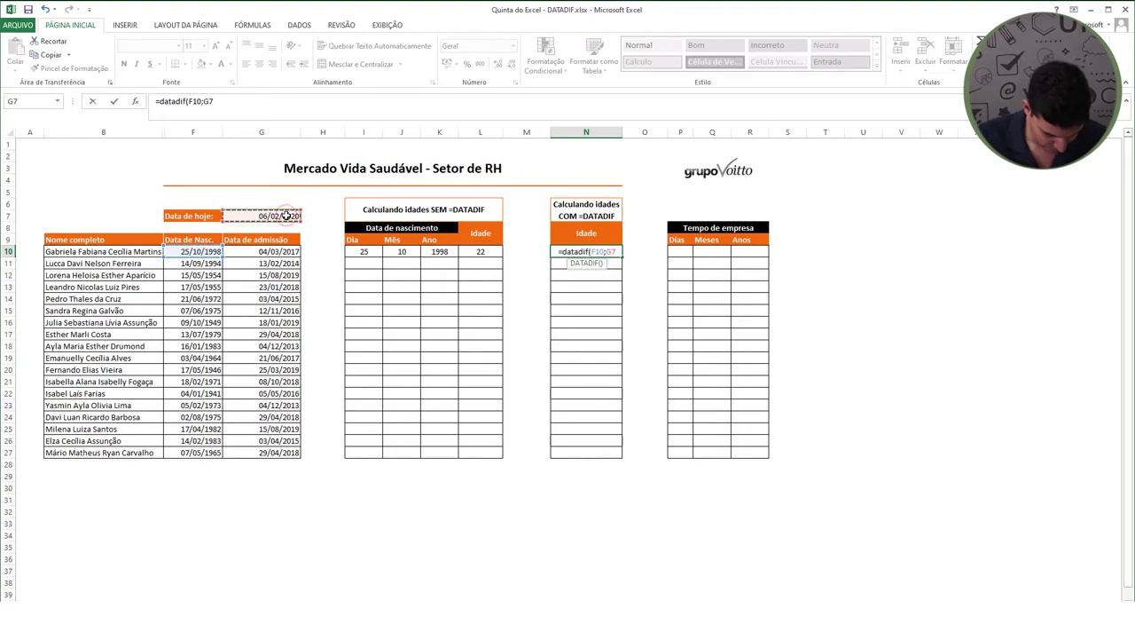
{"action": "type", "text": ";"}
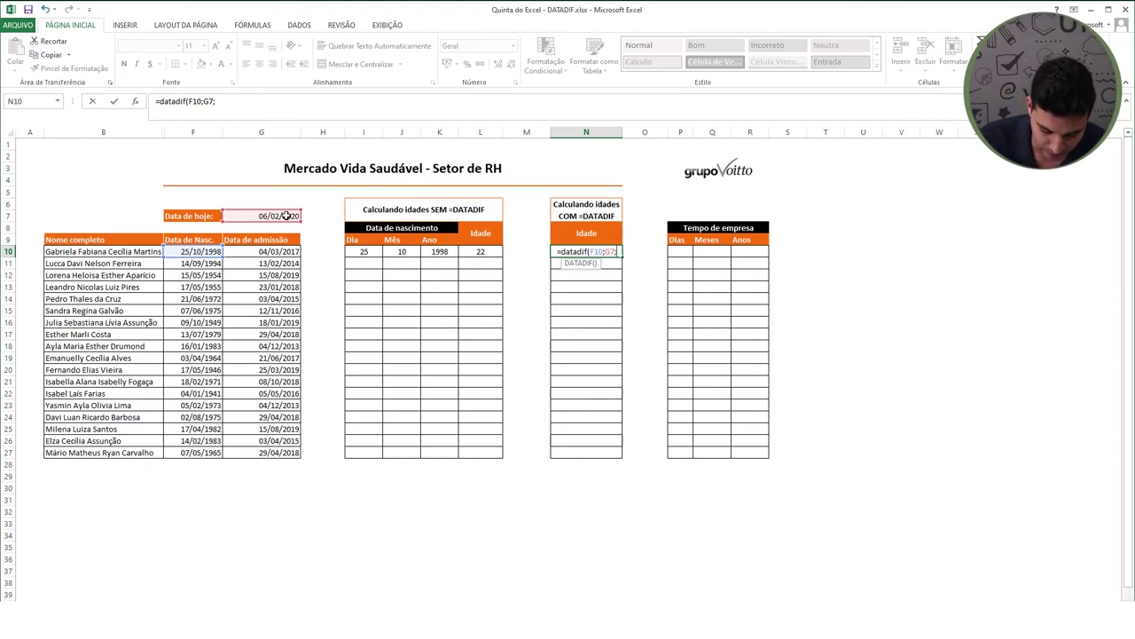
{"action": "type", "text": "\""}
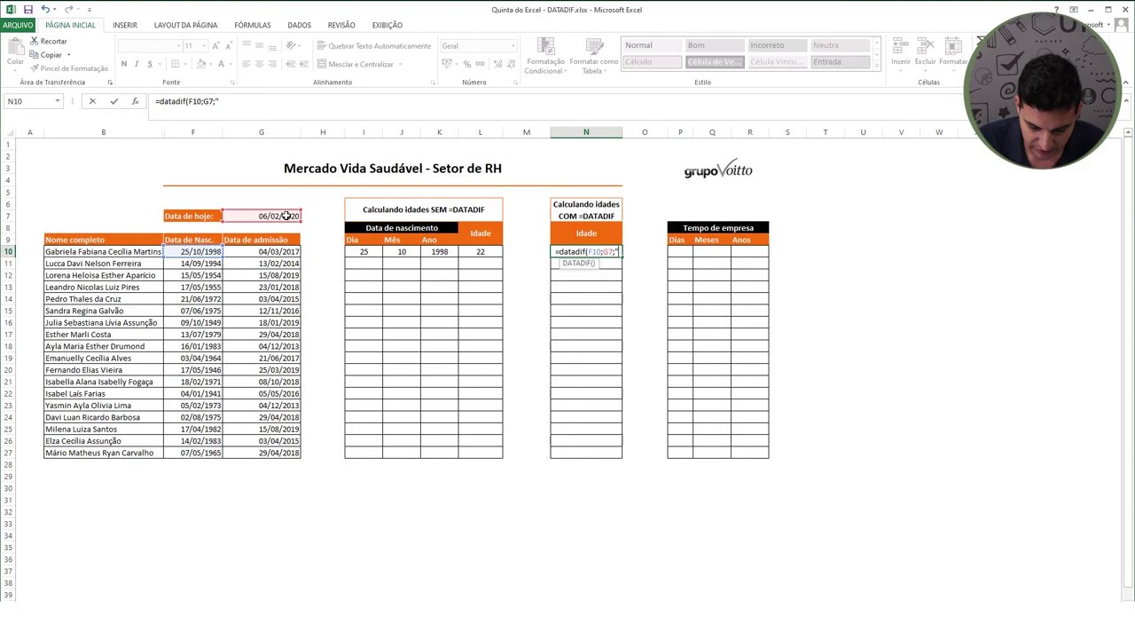
{"action": "type", "text": "y\")"}
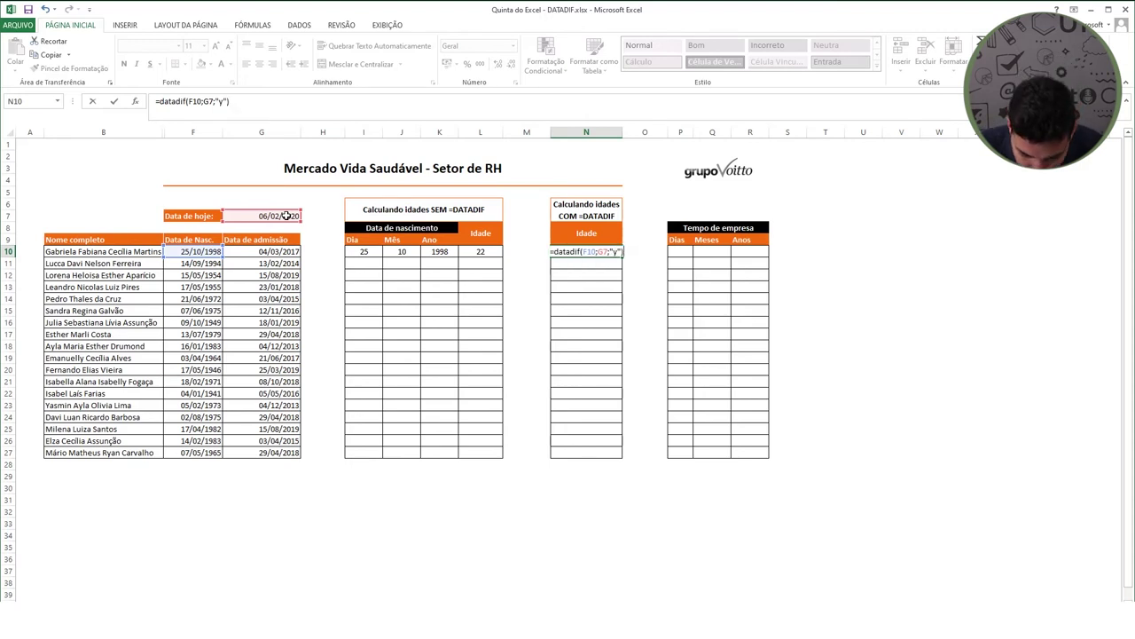
{"action": "key", "text": "Return"}
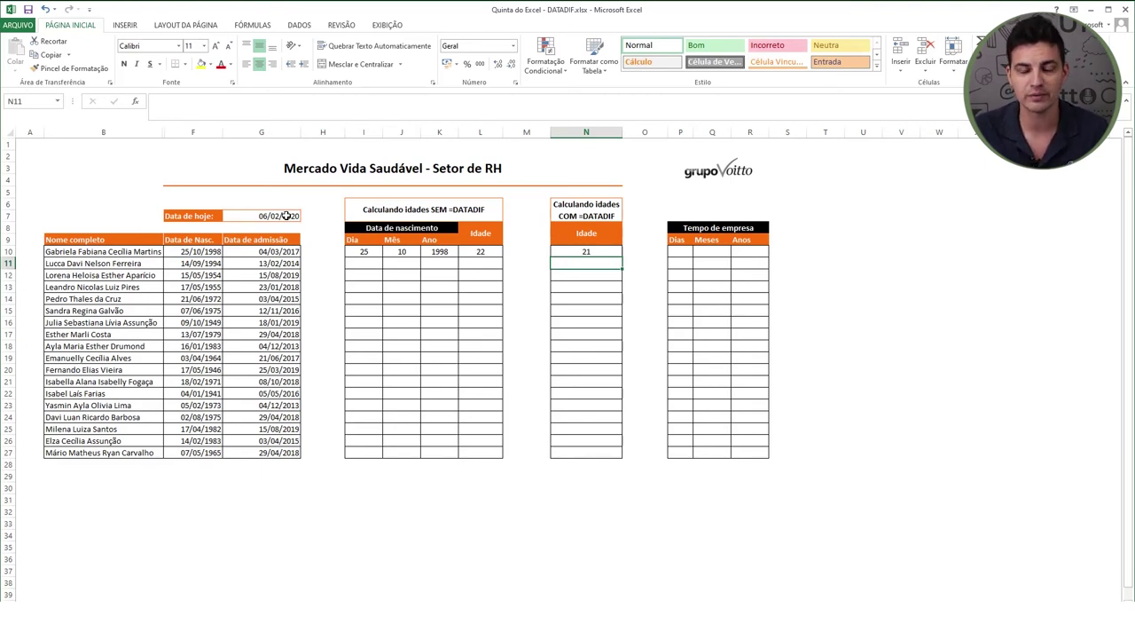
{"action": "key", "text": "Up"}
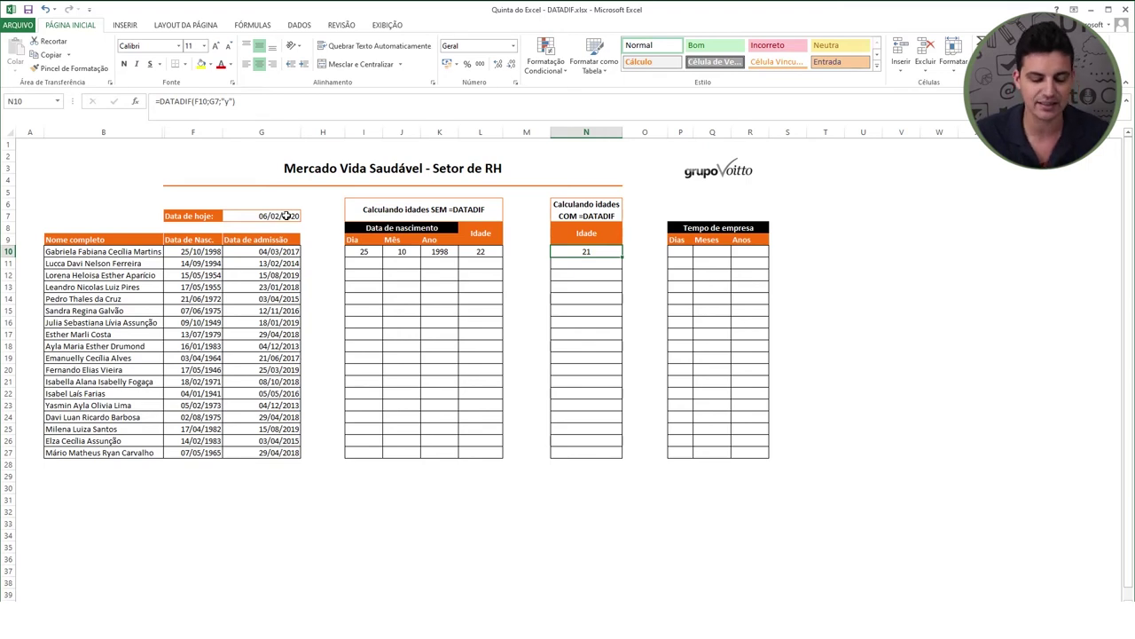
Make the reference to today's date absolute as $G$7 in the DATADIF formula in N10
{"action": "left_click", "coordinate": [277, 216]}
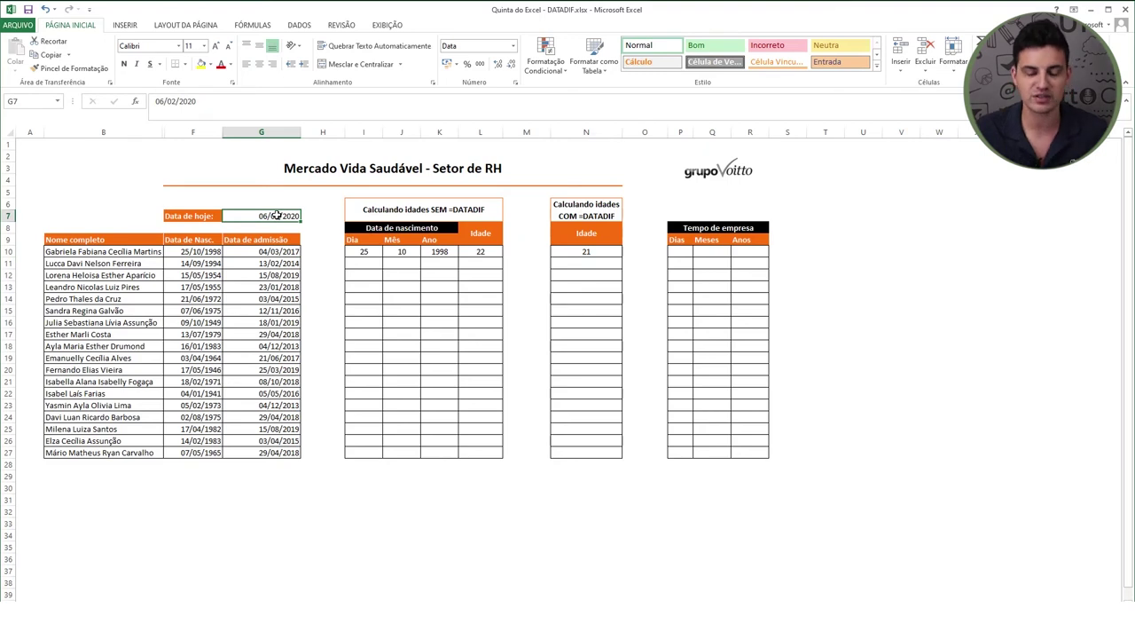
{"action": "left_click", "coordinate": [609, 252]}
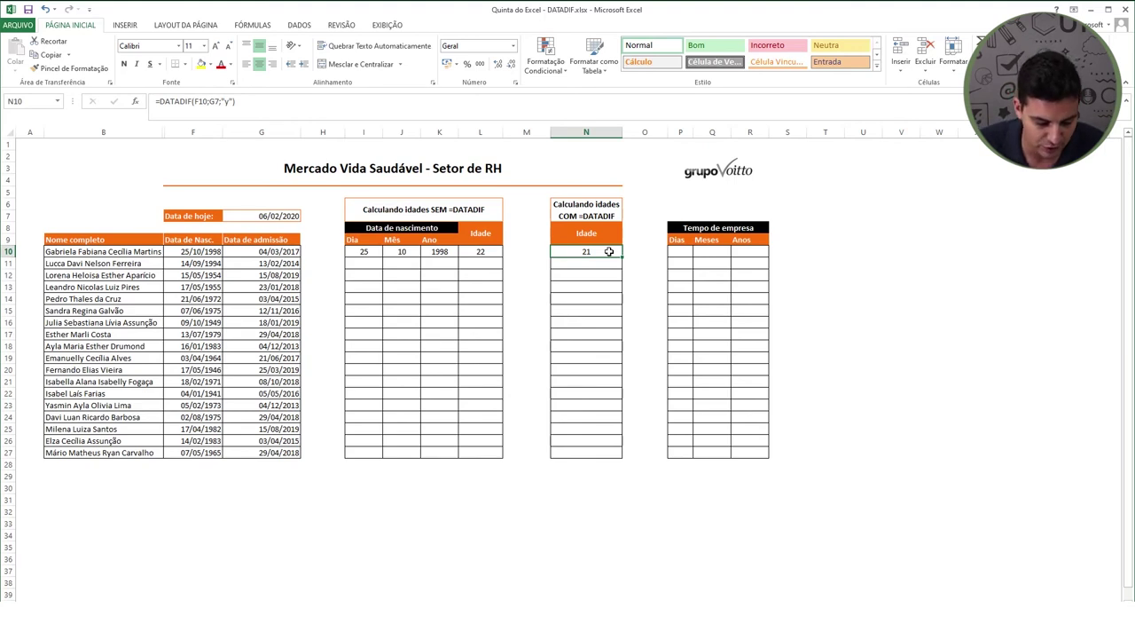
{"action": "double_click", "coordinate": [609, 252]}
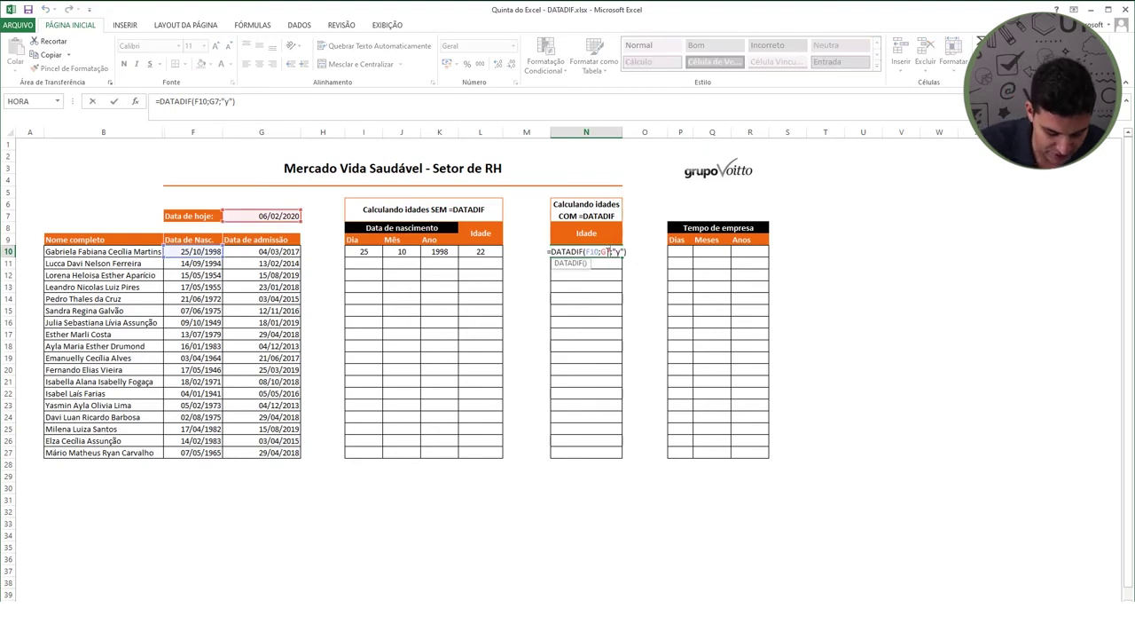
{"action": "key", "text": "F4"}
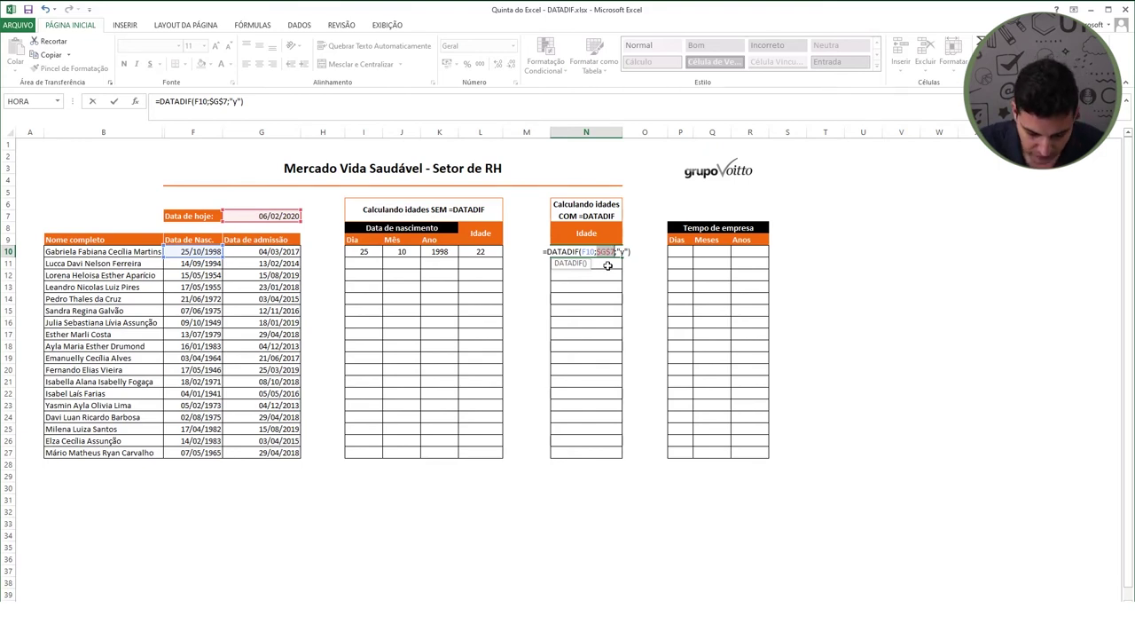
{"action": "key", "text": "Return"}
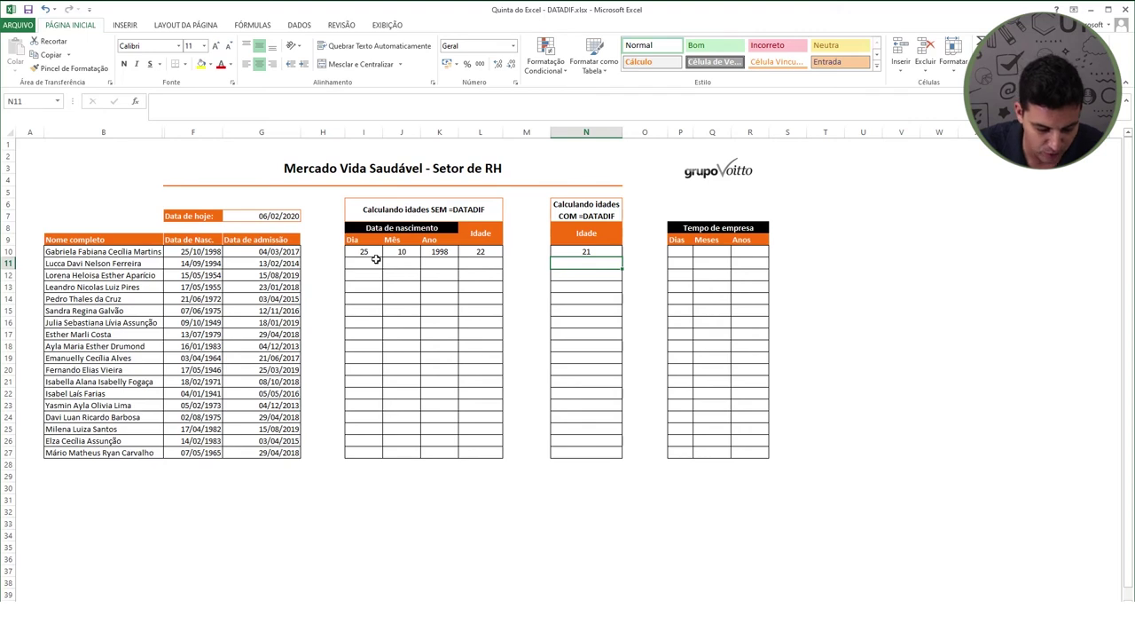
Lock the today's date reference as $G$7 in the ANO subtraction formula in L10
{"action": "left_click", "coordinate": [480, 252]}
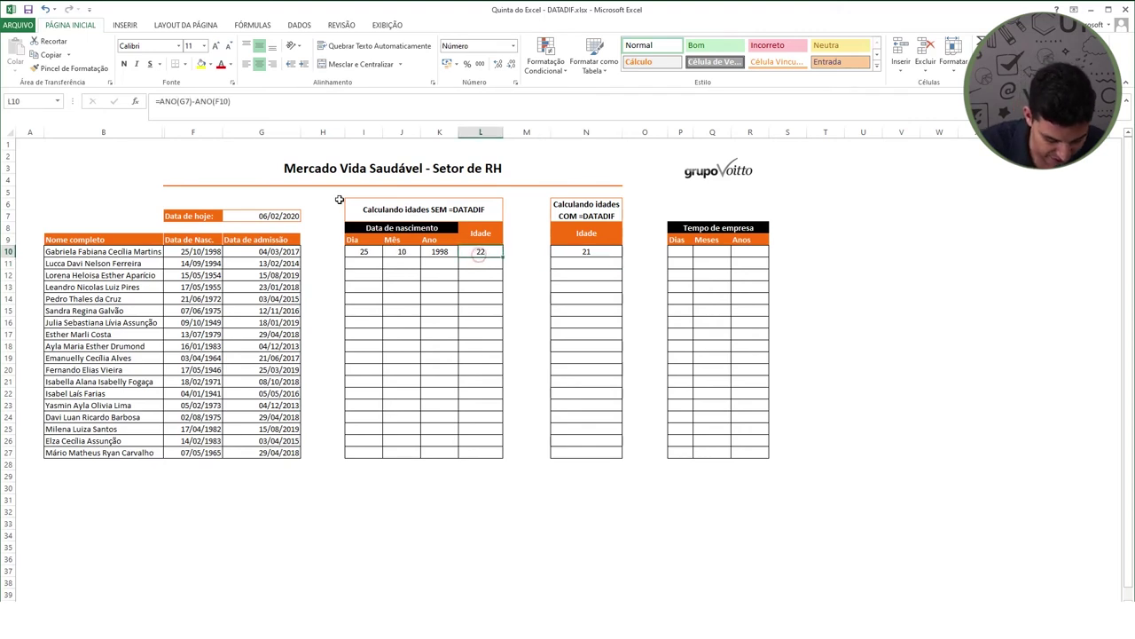
{"action": "left_click", "coordinate": [185, 102]}
{"action": "double_click", "coordinate": [184, 101]}
{"action": "key", "text": "F4"}
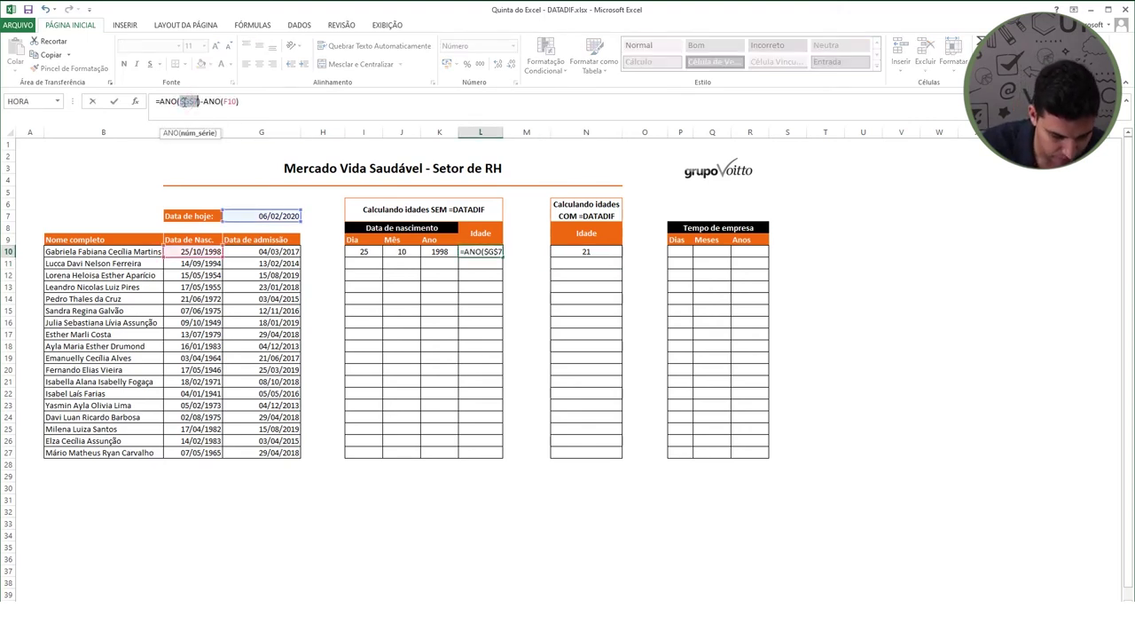
{"action": "key", "text": "Return"}
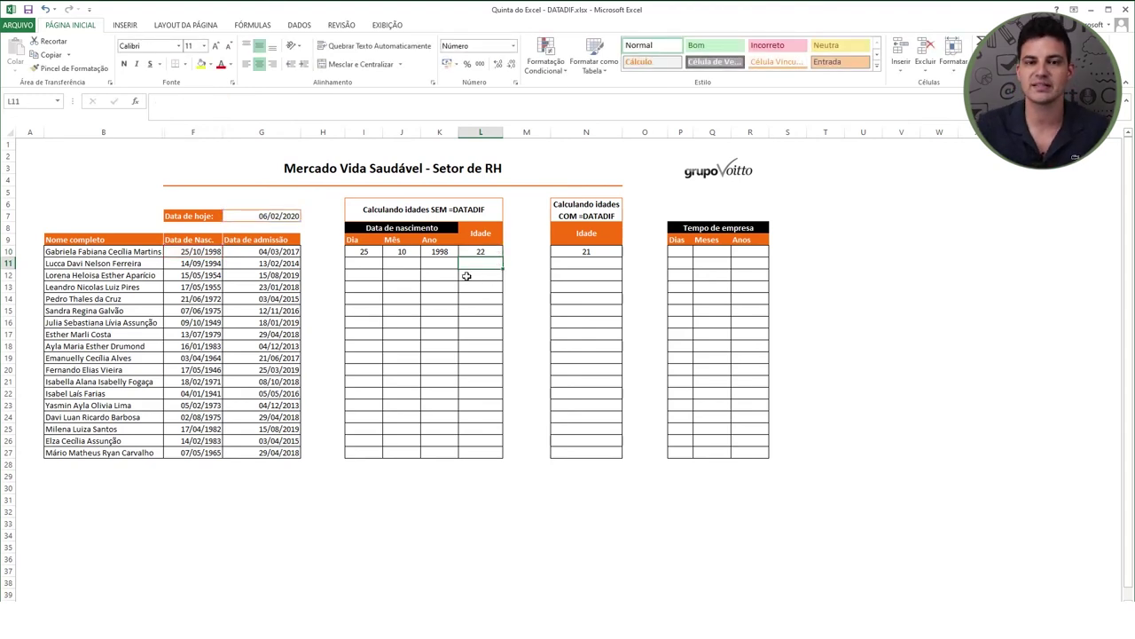
Calculate the first employee's time at the company in days in P10 using the formula =DATADIF(G10;$G$7;"d")
{"action": "left_click", "coordinate": [678, 253]}
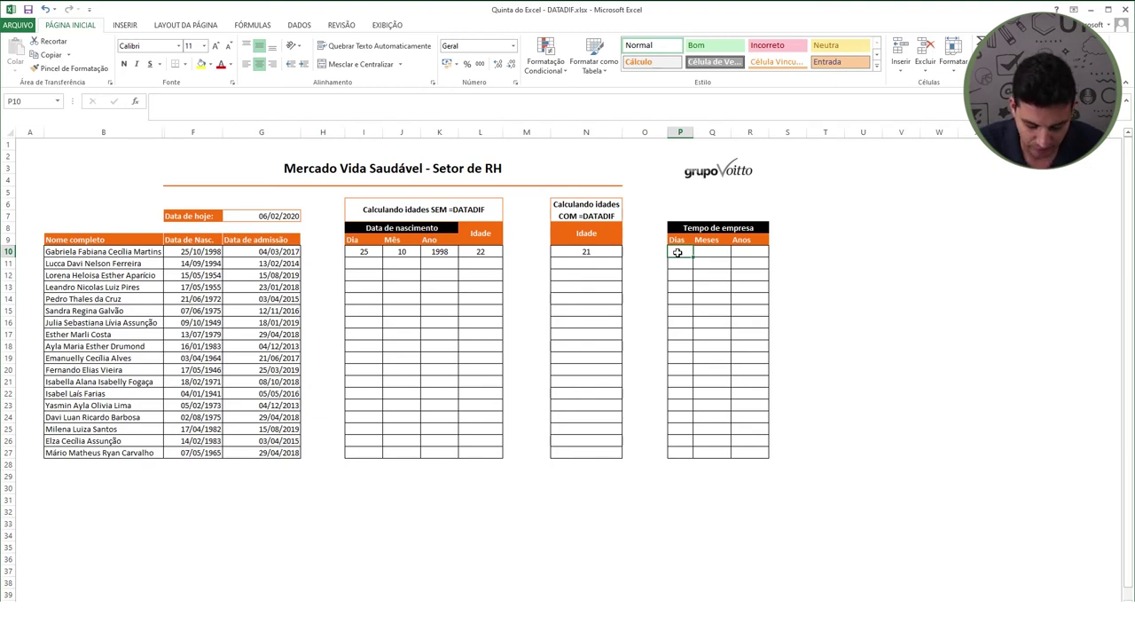
{"action": "type", "text": "=datadif("}
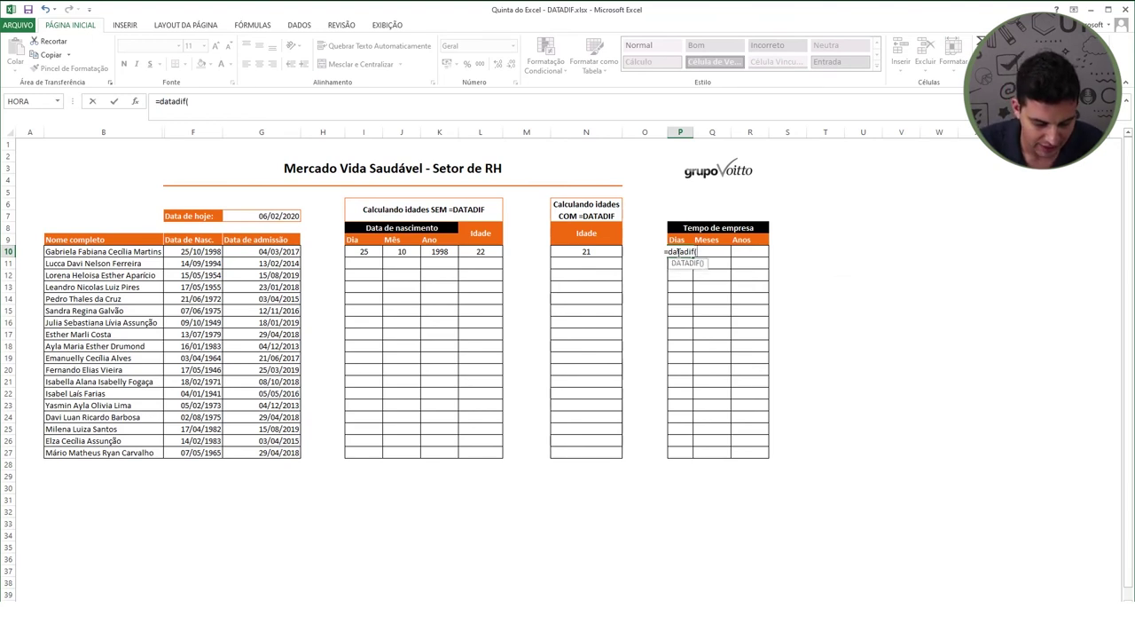
{"action": "left_click", "coordinate": [273, 252]}
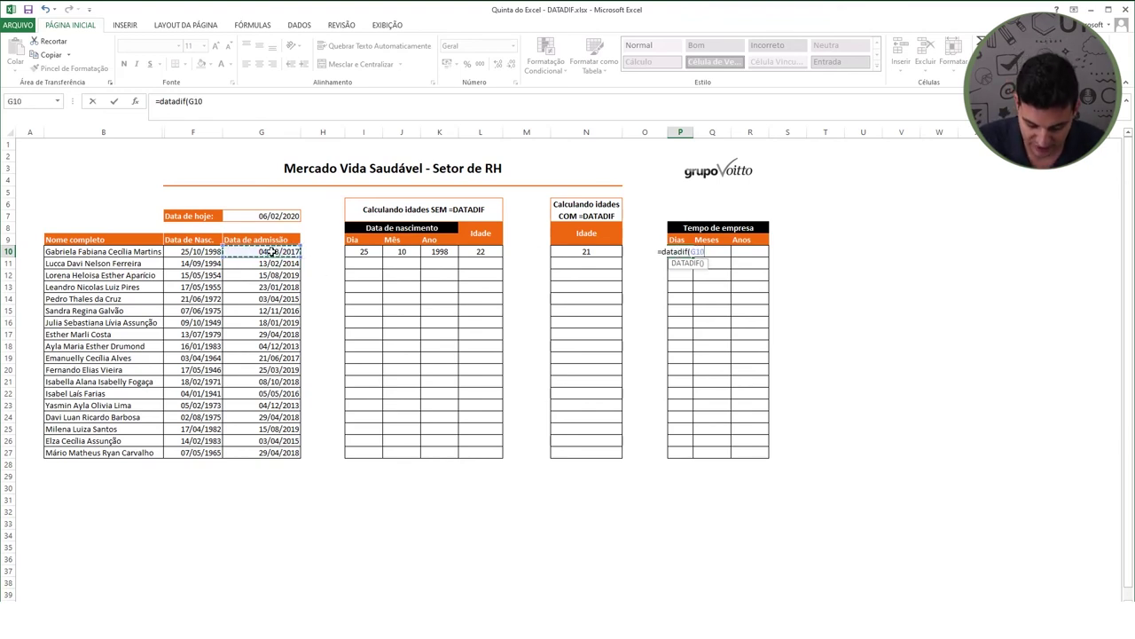
{"action": "type", "text": ";"}
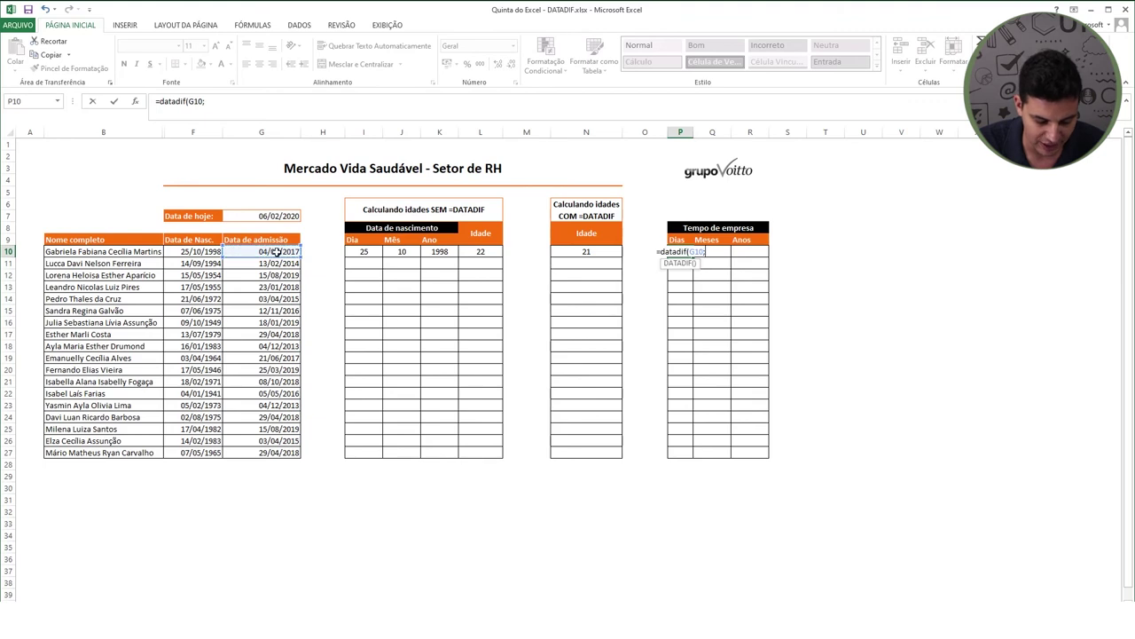
{"action": "left_click", "coordinate": [281, 215]}
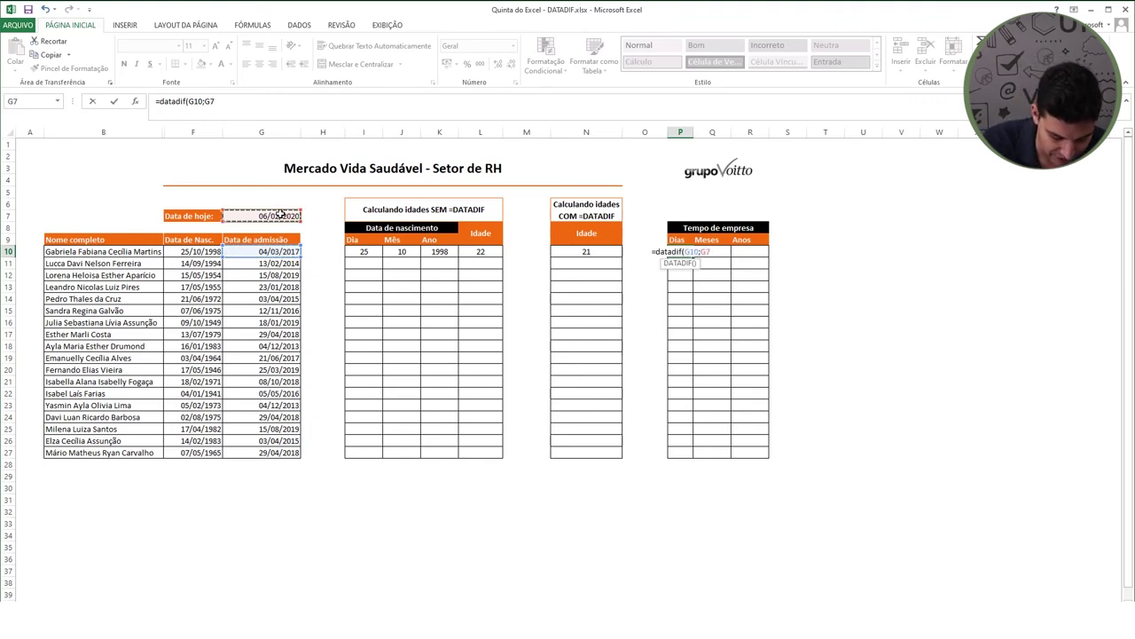
{"action": "key", "text": "F4"}
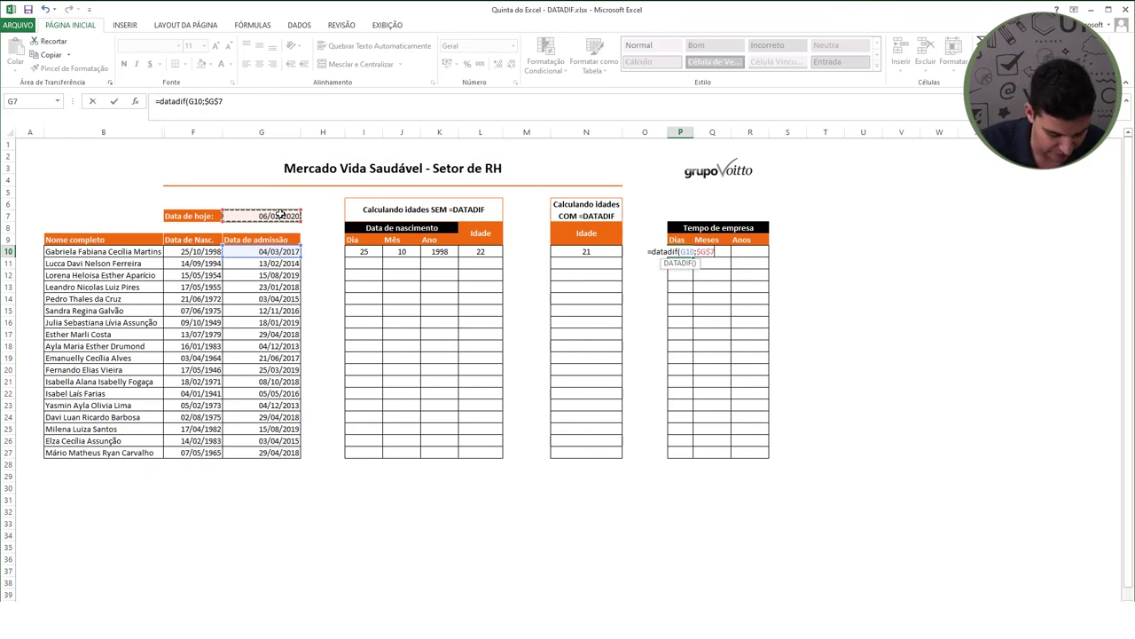
{"action": "type", "text": ";"}
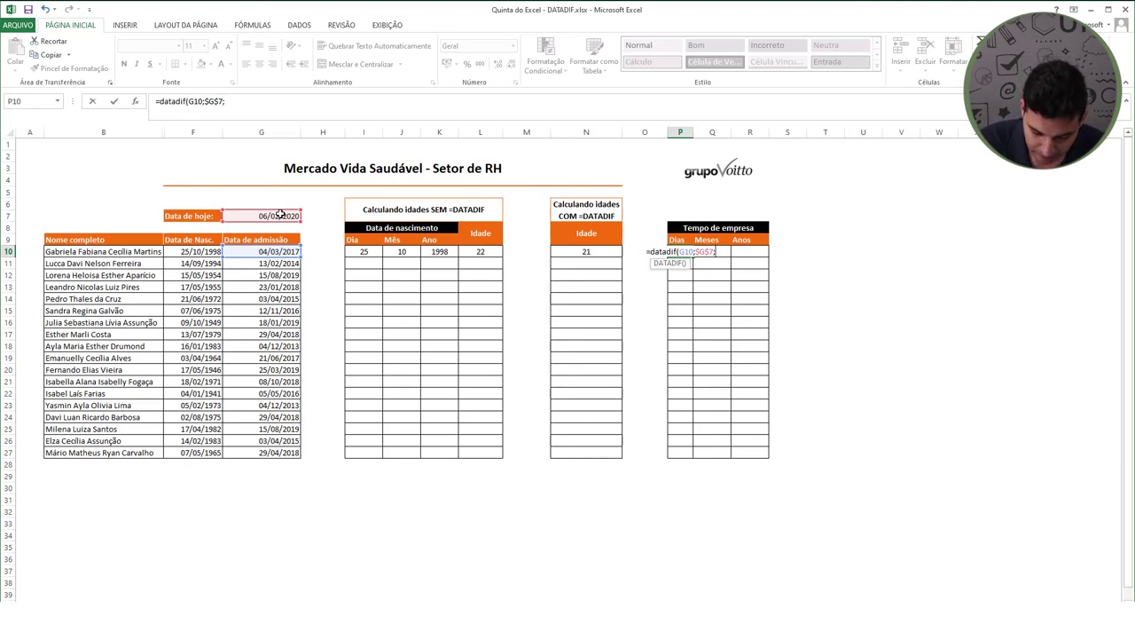
{"action": "type", "text": "\"d"}
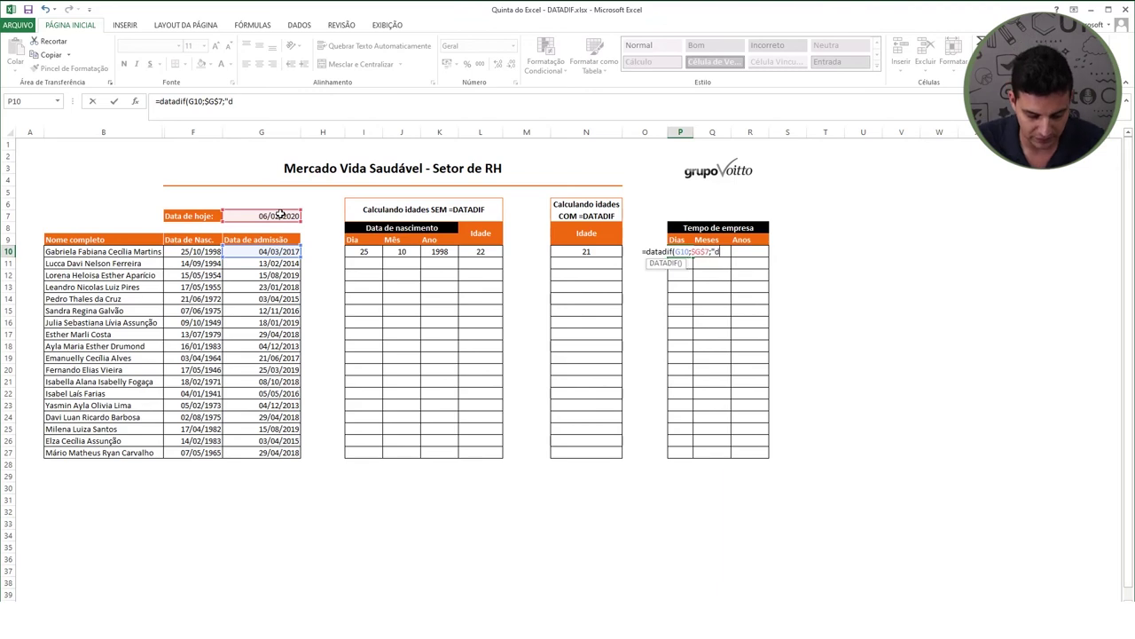
{"action": "type", "text": "\")"}
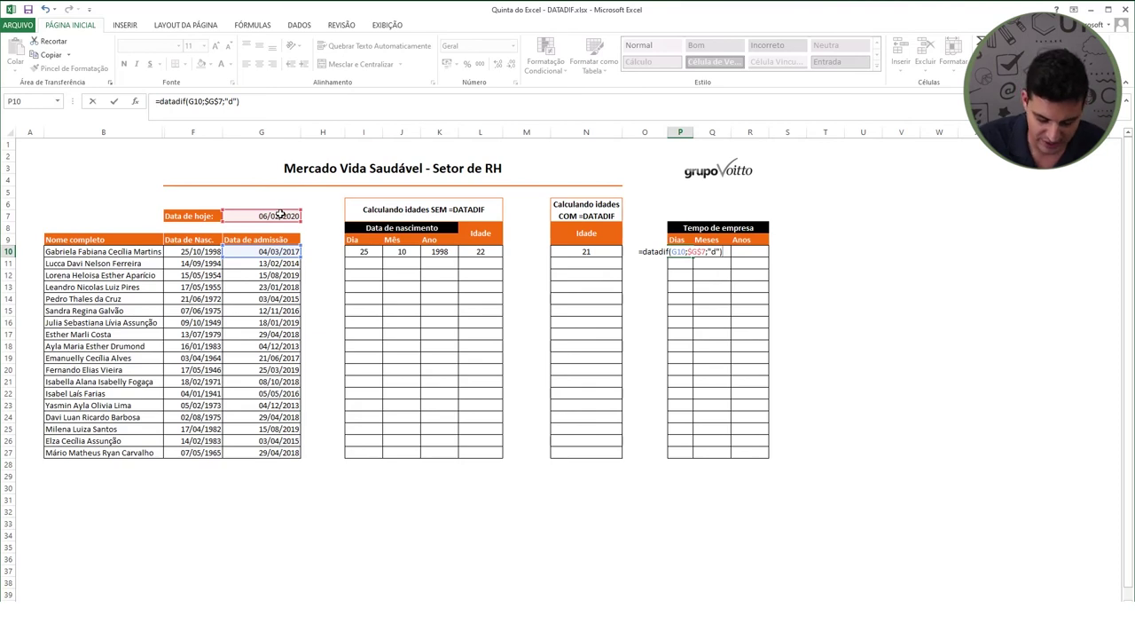
{"action": "key", "text": "Return"}
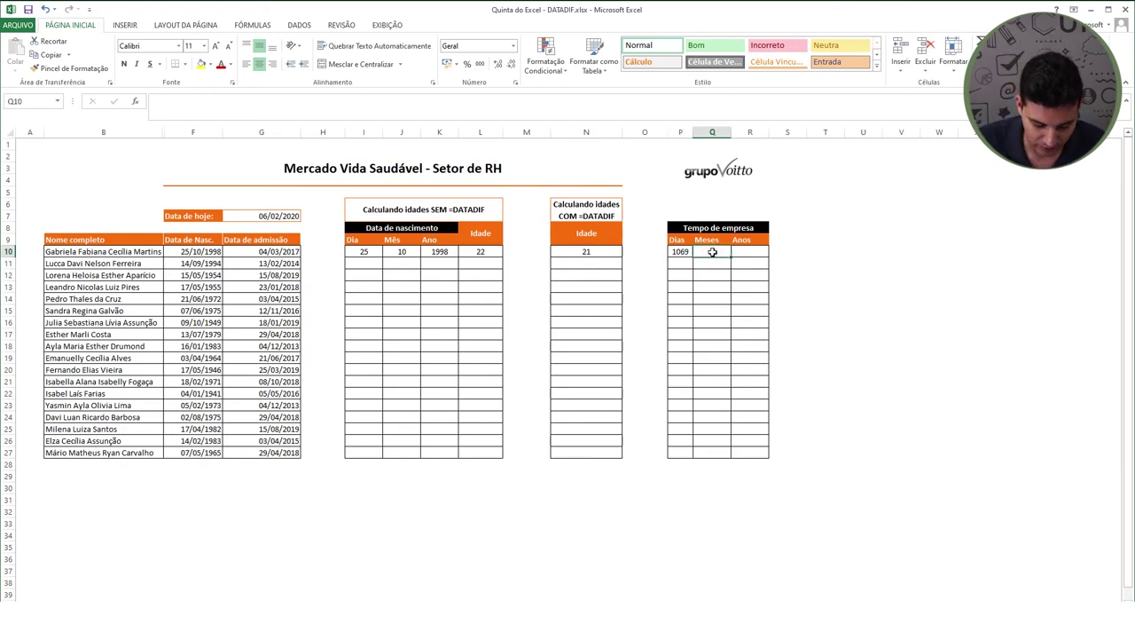
Calculate the first employee's time at the company in months in Q10 using the formula =DATADIF(G10;$G$7;"m")
{"action": "type", "text": "=datadi"}
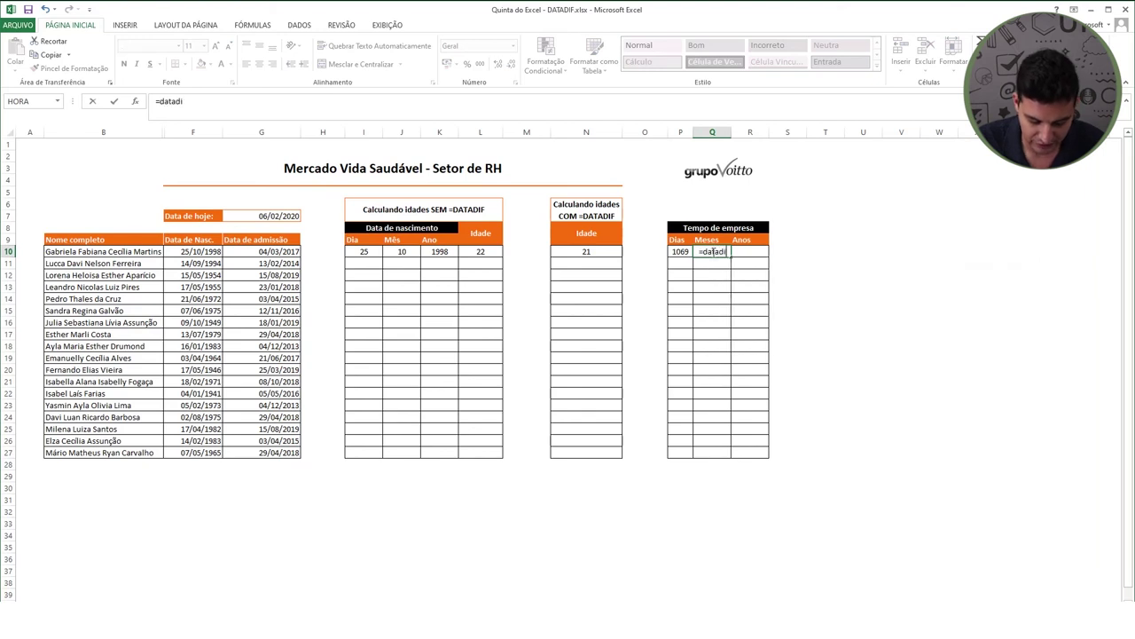
{"action": "type", "text": "f"}
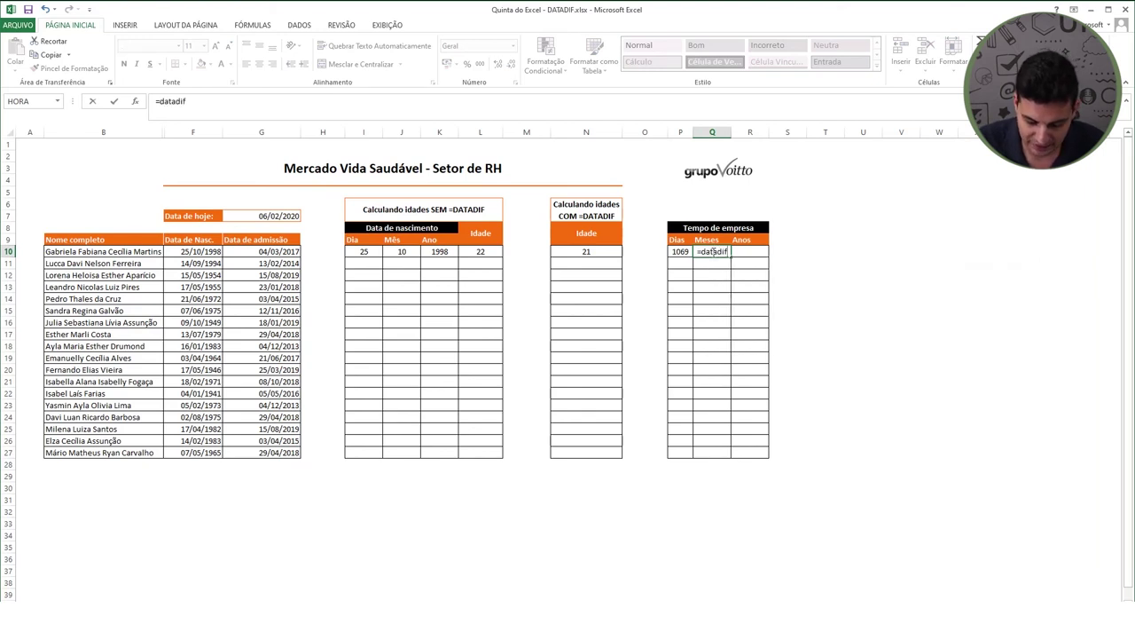
{"action": "type", "text": "("}
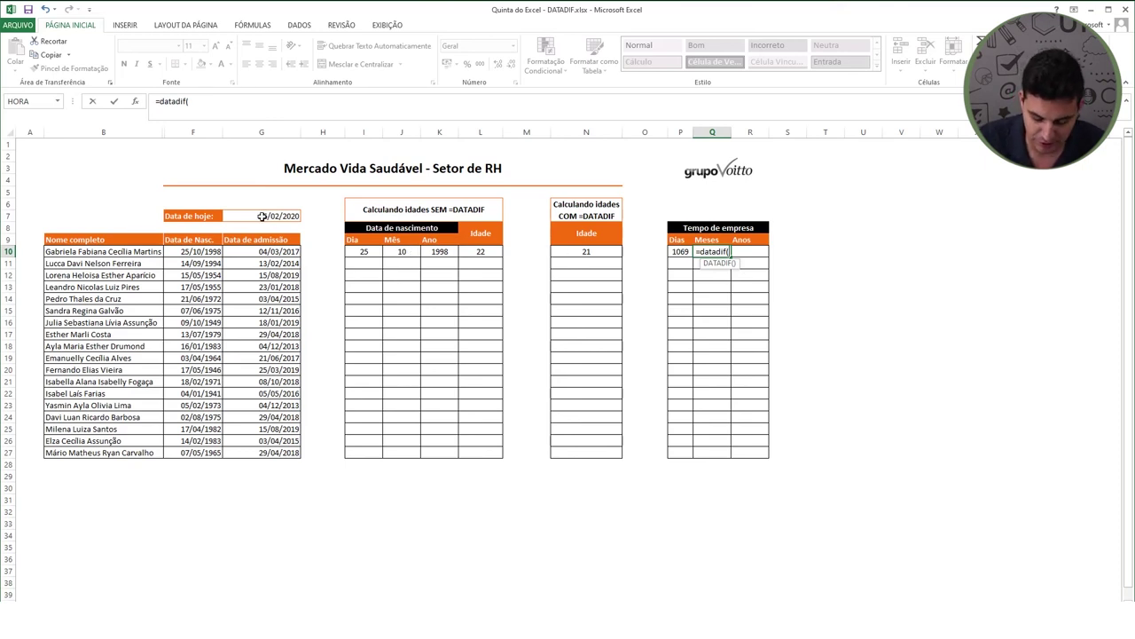
{"action": "left_click", "coordinate": [257, 252]}
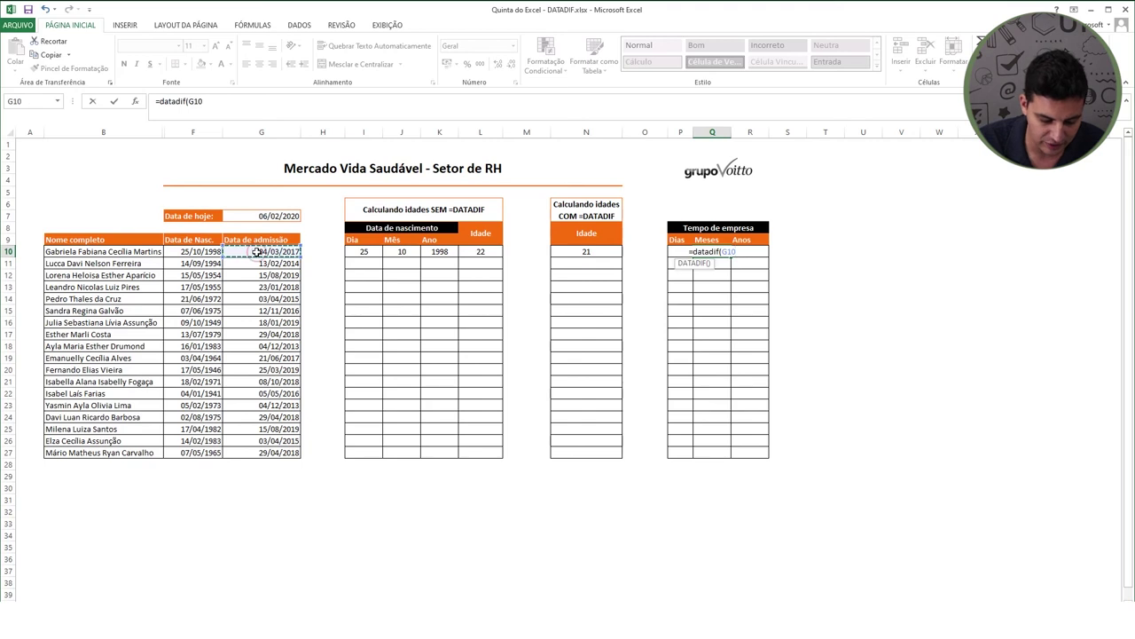
{"action": "type", "text": ";"}
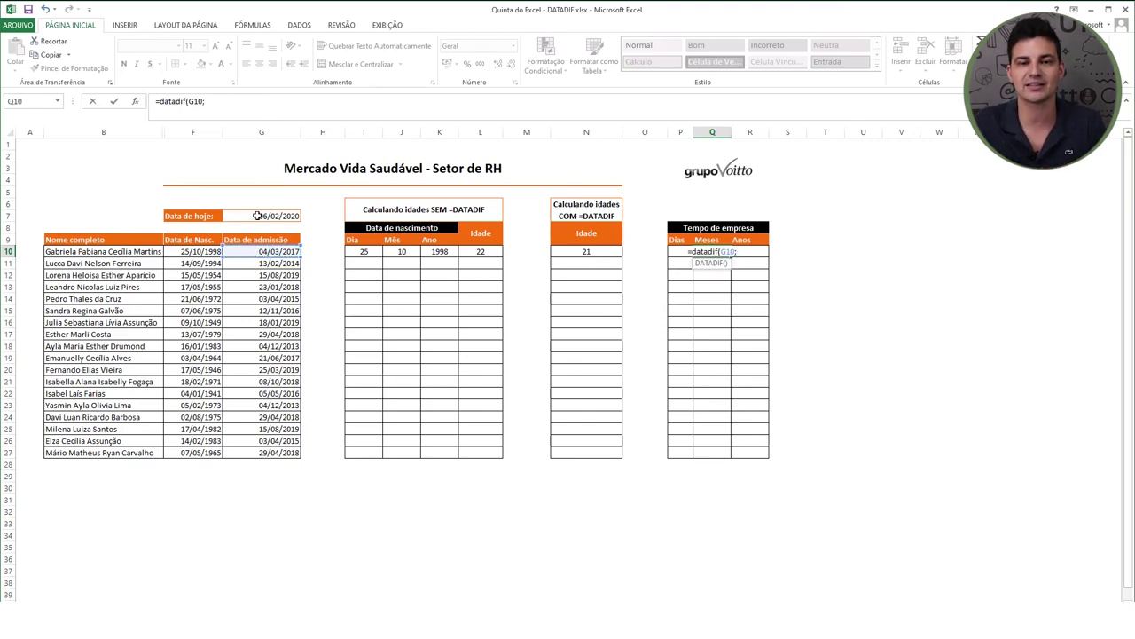
{"action": "left_click", "coordinate": [257, 216]}
{"action": "key", "text": "F4"}
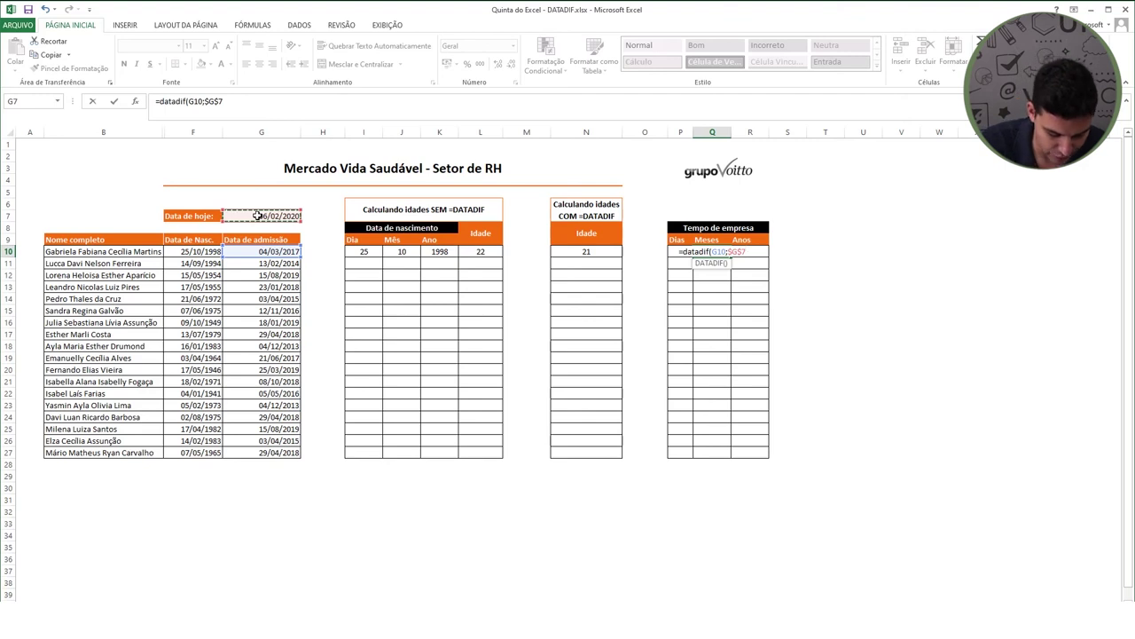
{"action": "type", "text": ";\"m\")"}
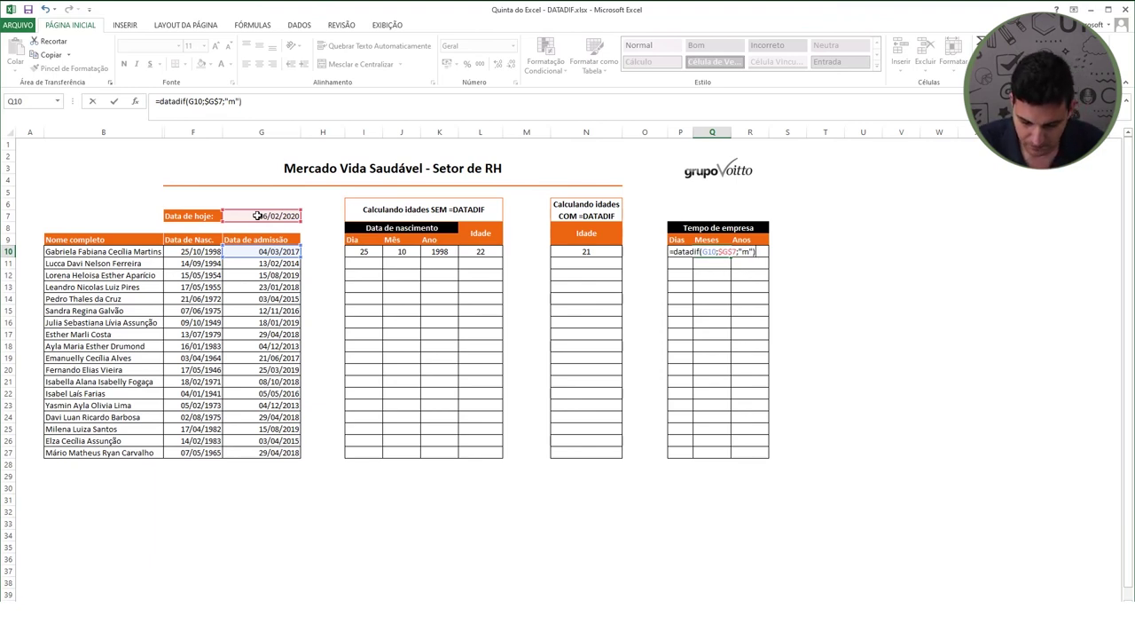
{"action": "key", "text": "Return"}
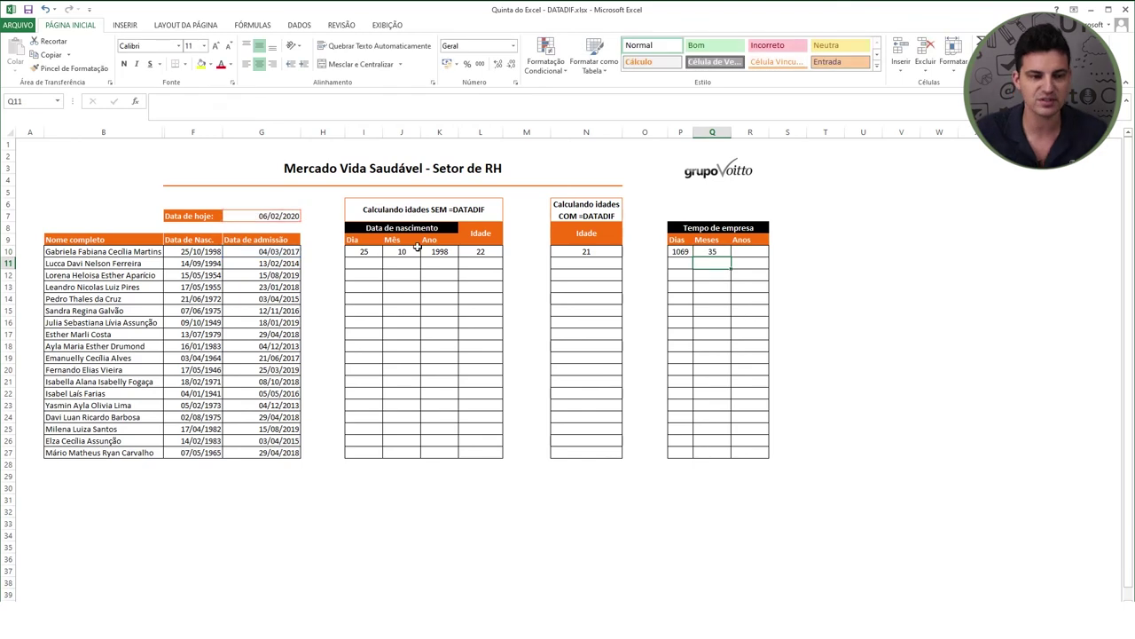
Calculate the first employee's time at the company in years in R10 using the formula =DATADIF(G10;$G$7;"y")
{"action": "left_click", "coordinate": [748, 251]}
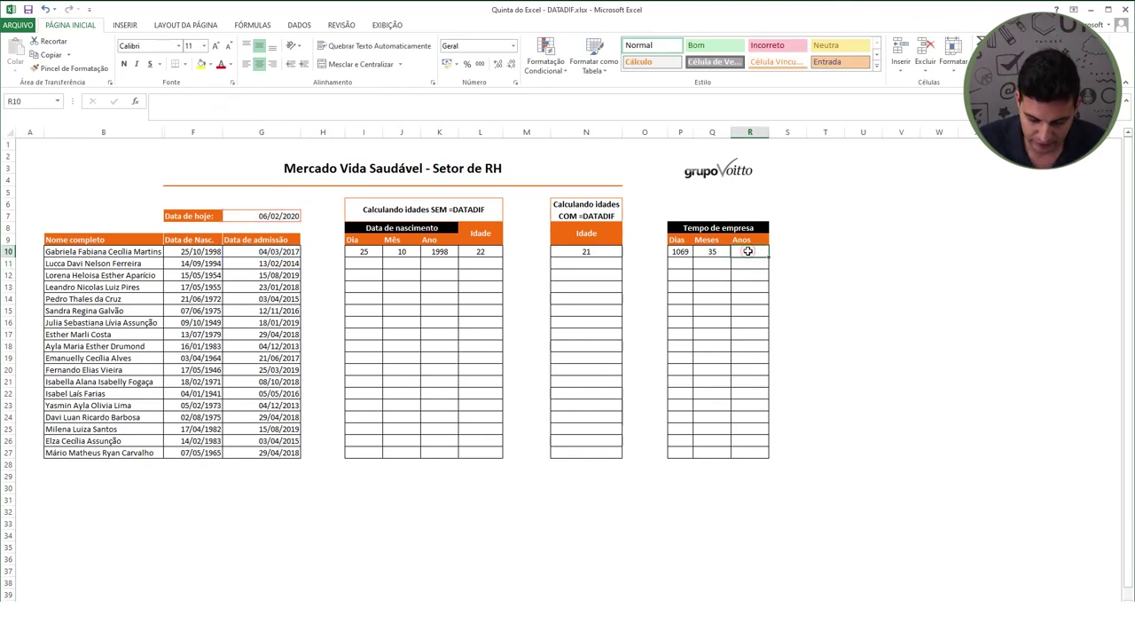
{"action": "type", "text": "="}
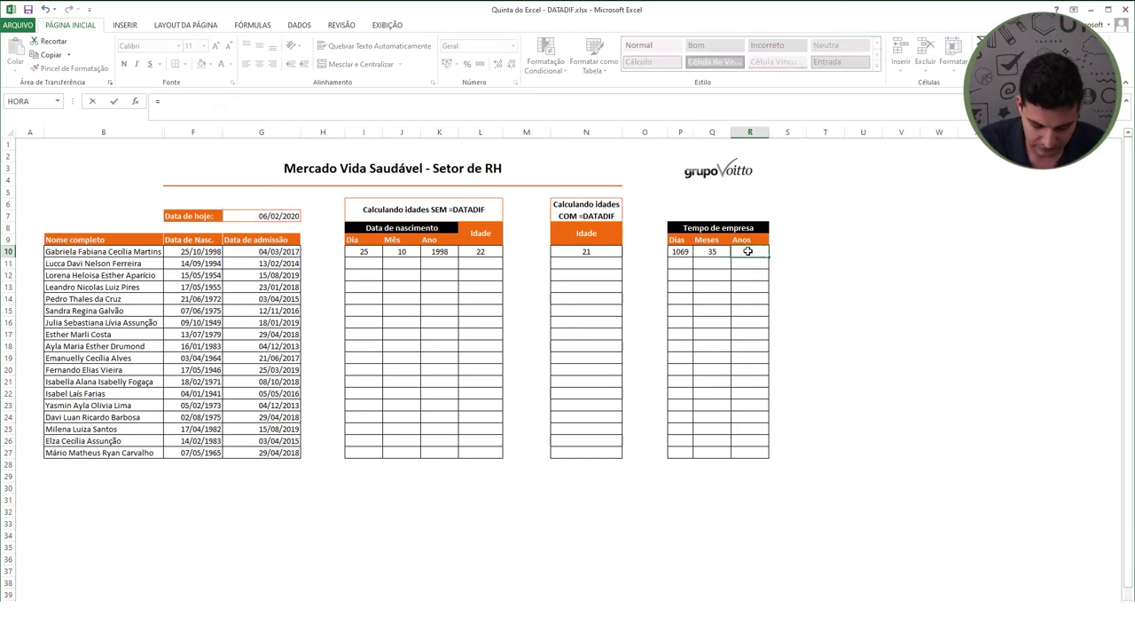
{"action": "type", "text": "data"}
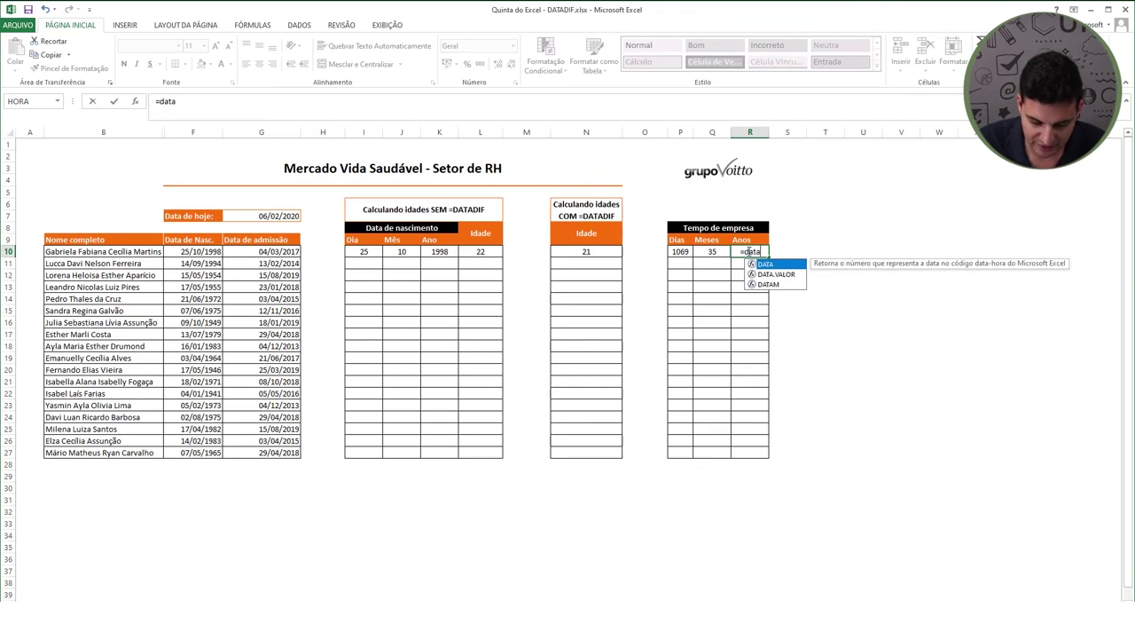
{"action": "type", "text": "dif"}
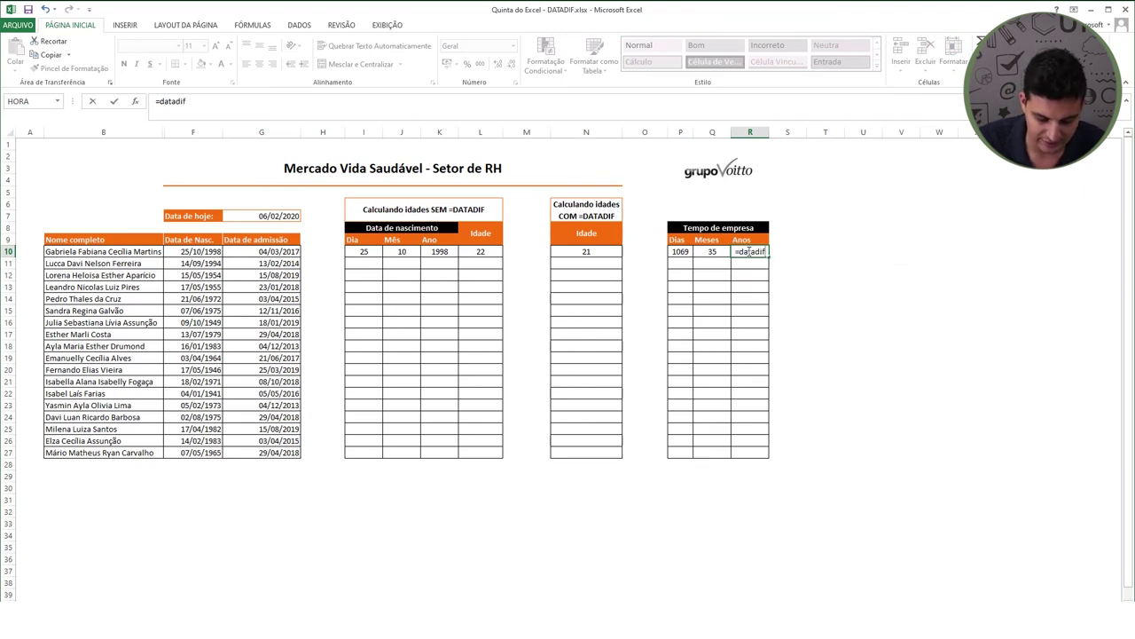
{"action": "type", "text": "("}
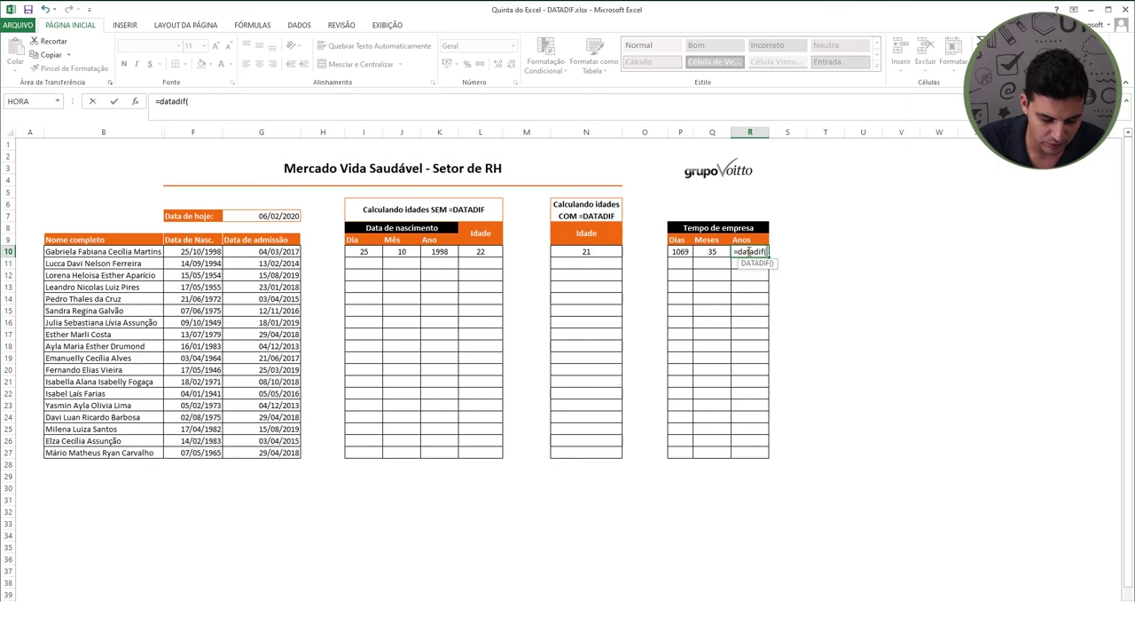
{"action": "left_click", "coordinate": [269, 252]}
{"action": "type", "text": ";"}
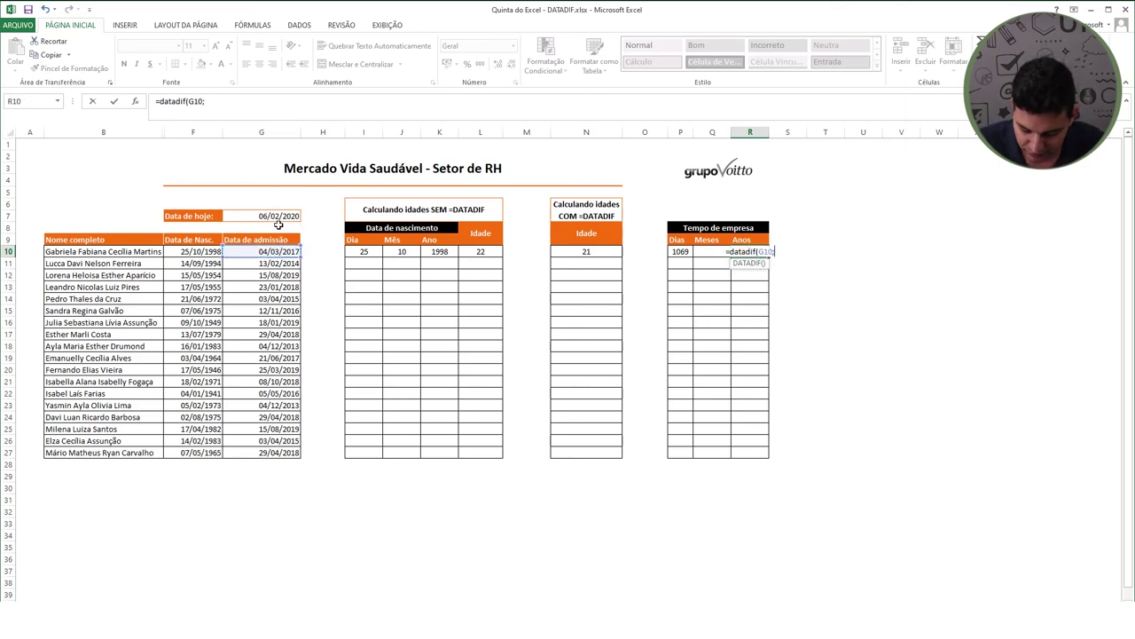
{"action": "left_click", "coordinate": [277, 217]}
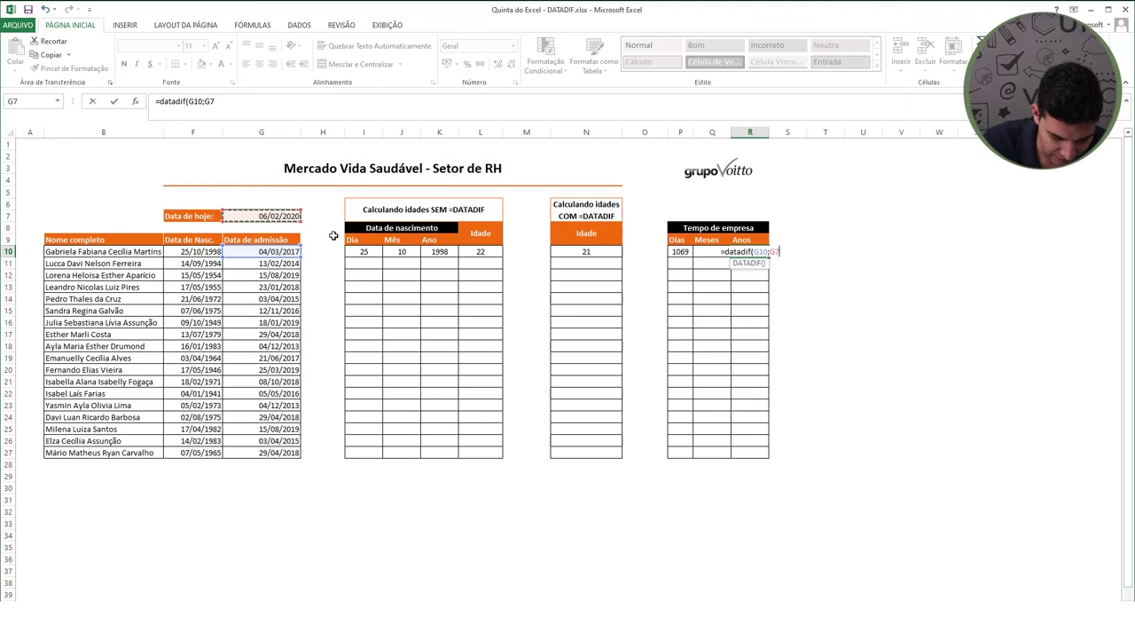
{"action": "key", "text": "F4"}
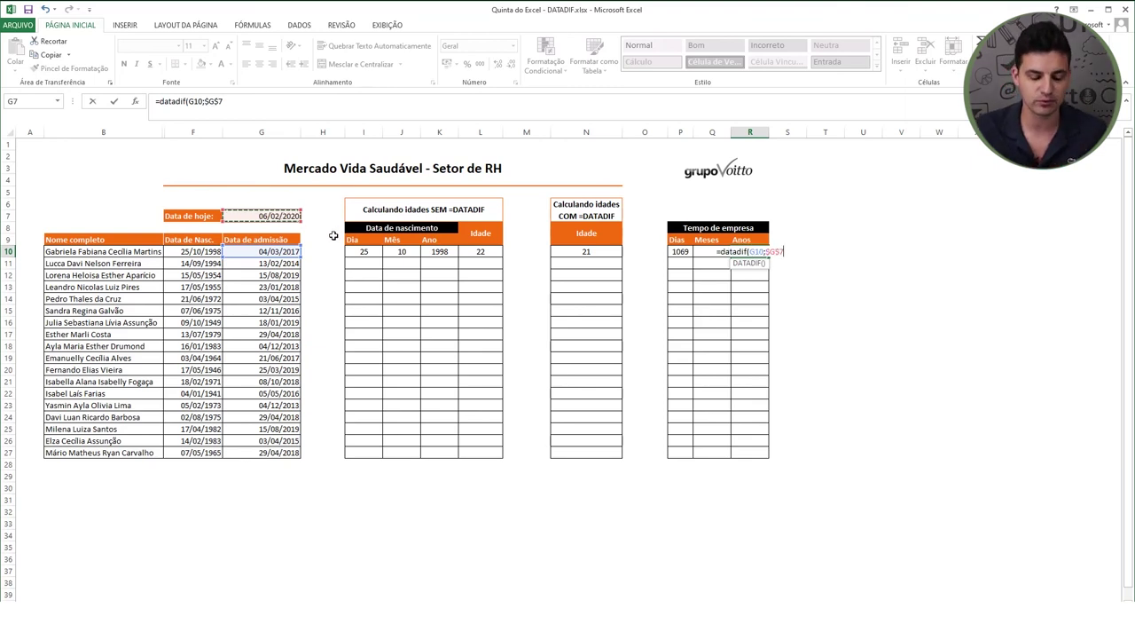
{"action": "type", "text": ";\"y\""}
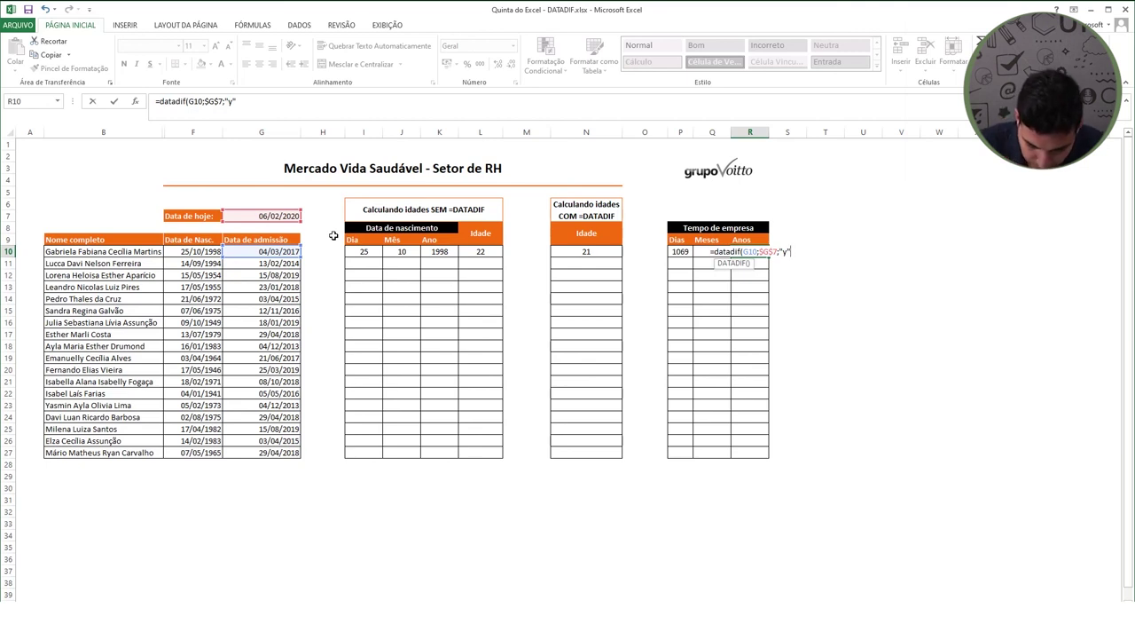
{"action": "type", "text": ")"}
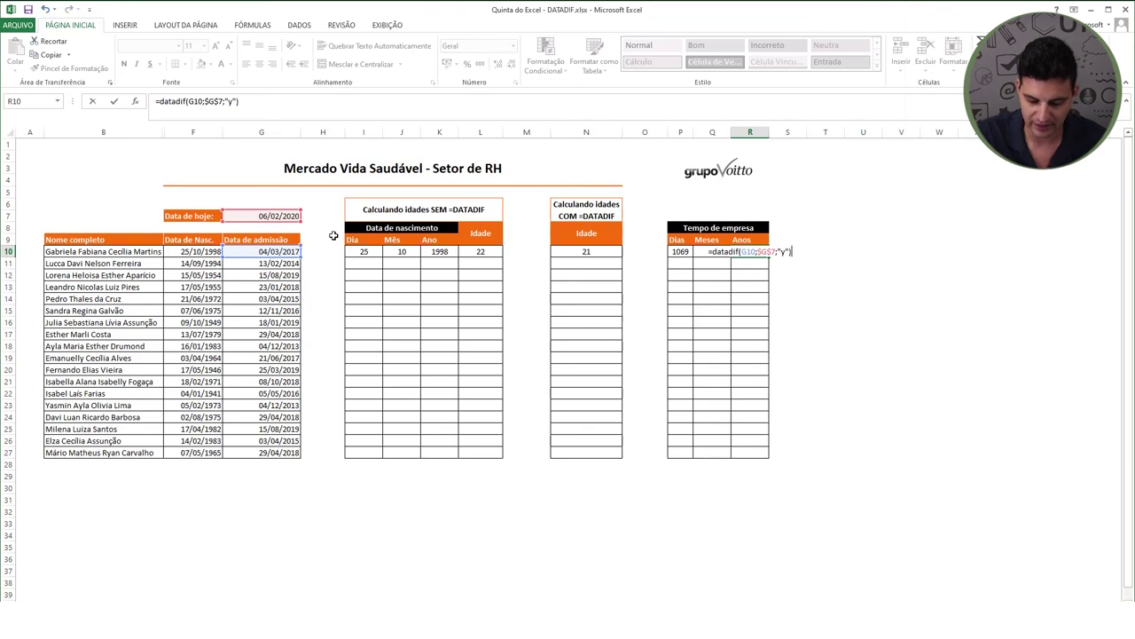
{"action": "key", "text": "Return"}
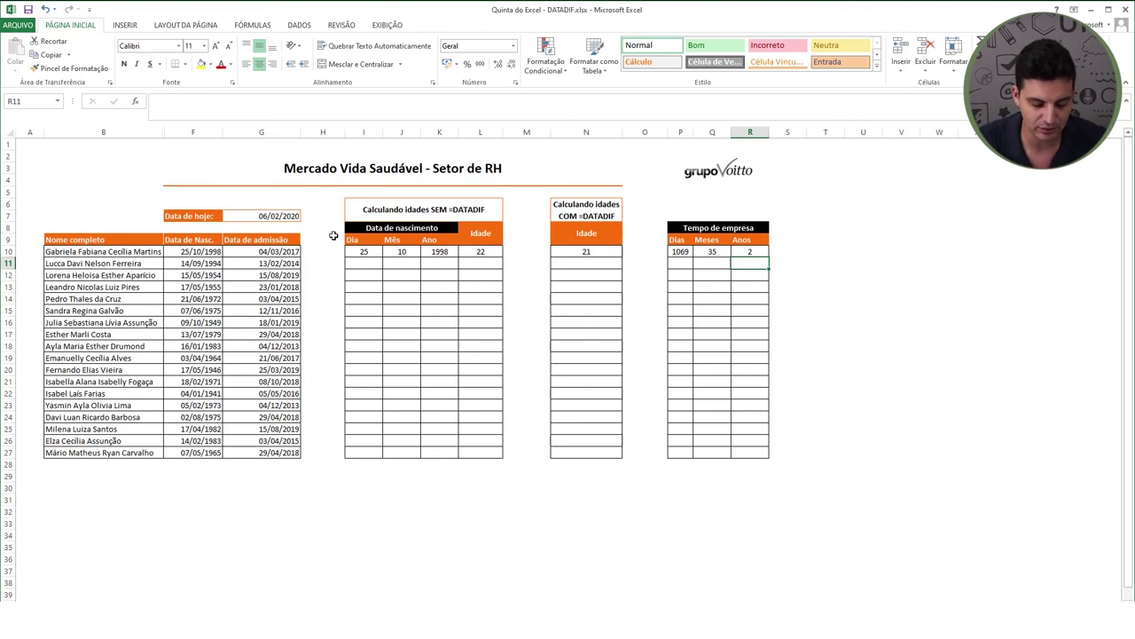
Fill the row 10 formulas from I10 to R10 down through row 27 for all the remaining employees
{"action": "left_click", "coordinate": [754, 252]}
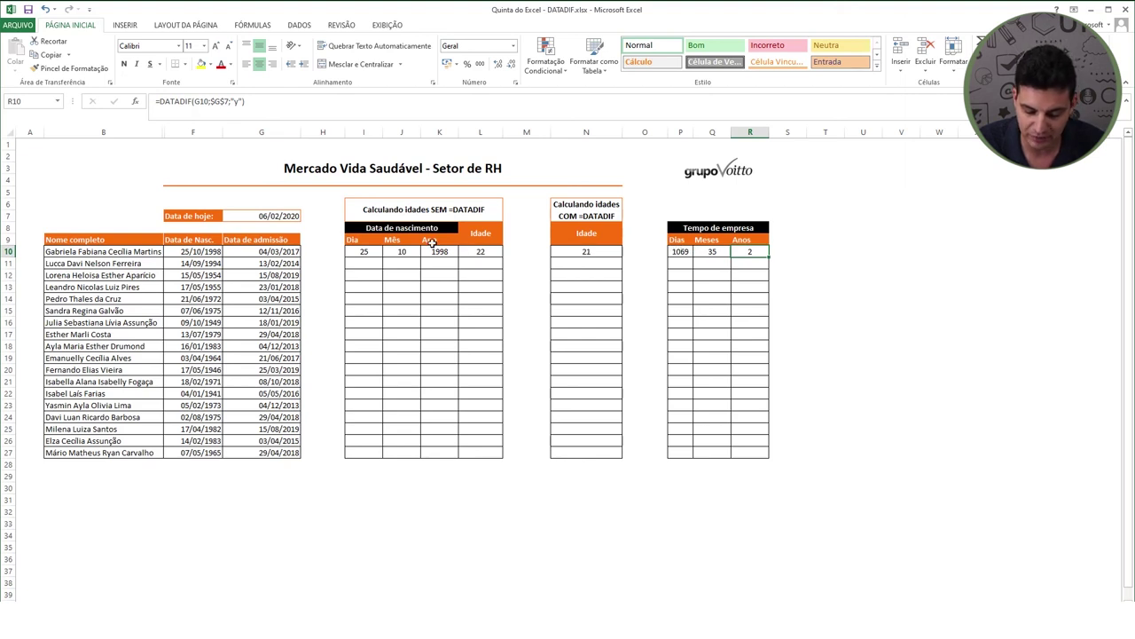
{"action": "left_click_drag", "start_coordinate": [364, 251], "coordinate": [770, 262]}
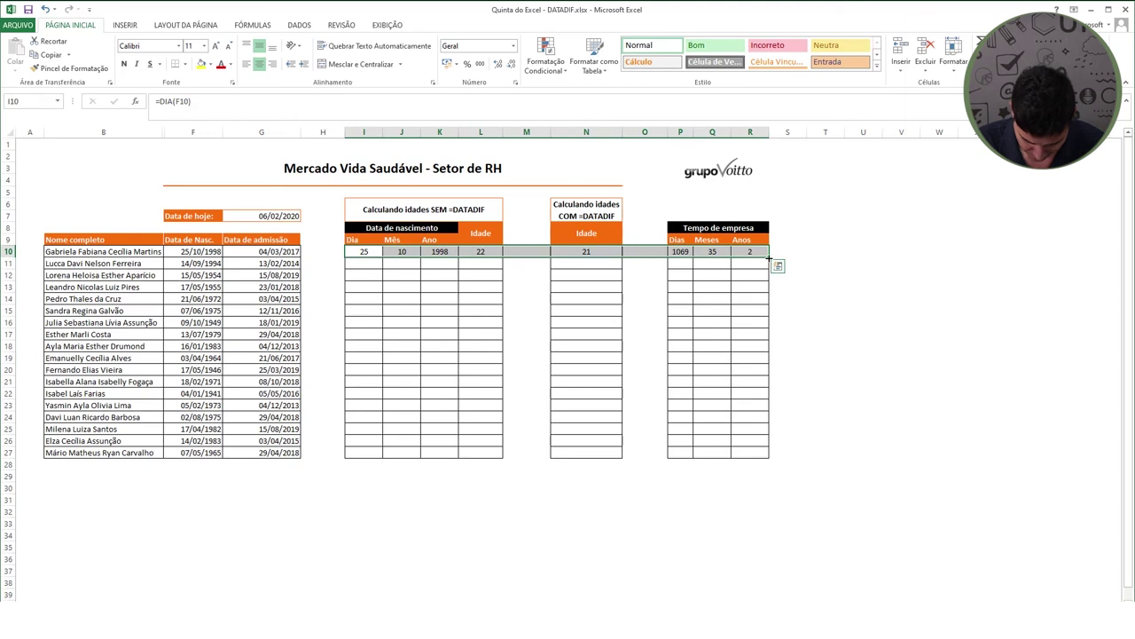
{"action": "left_click_drag", "start_coordinate": [758, 356], "coordinate": [768, 459]}
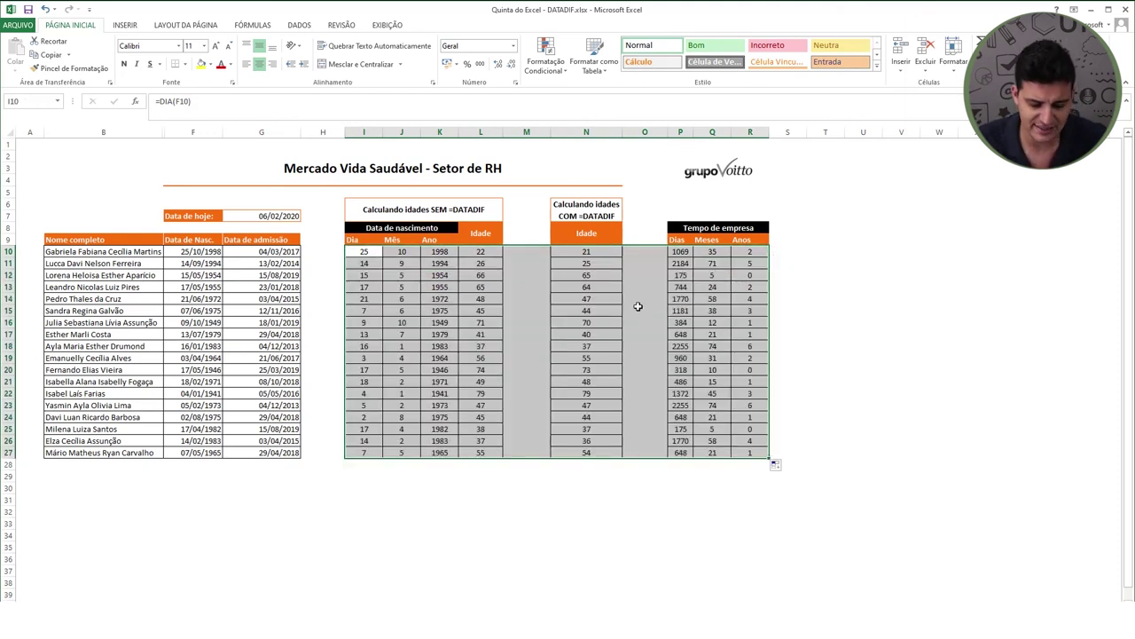
{"action": "left_click", "coordinate": [352, 252]}
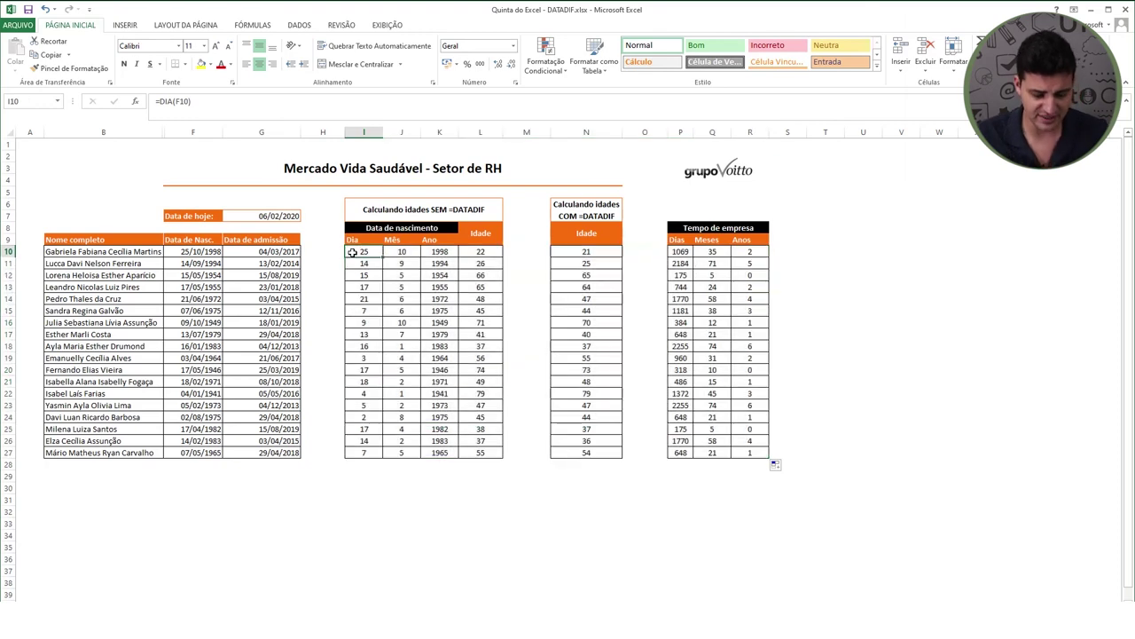